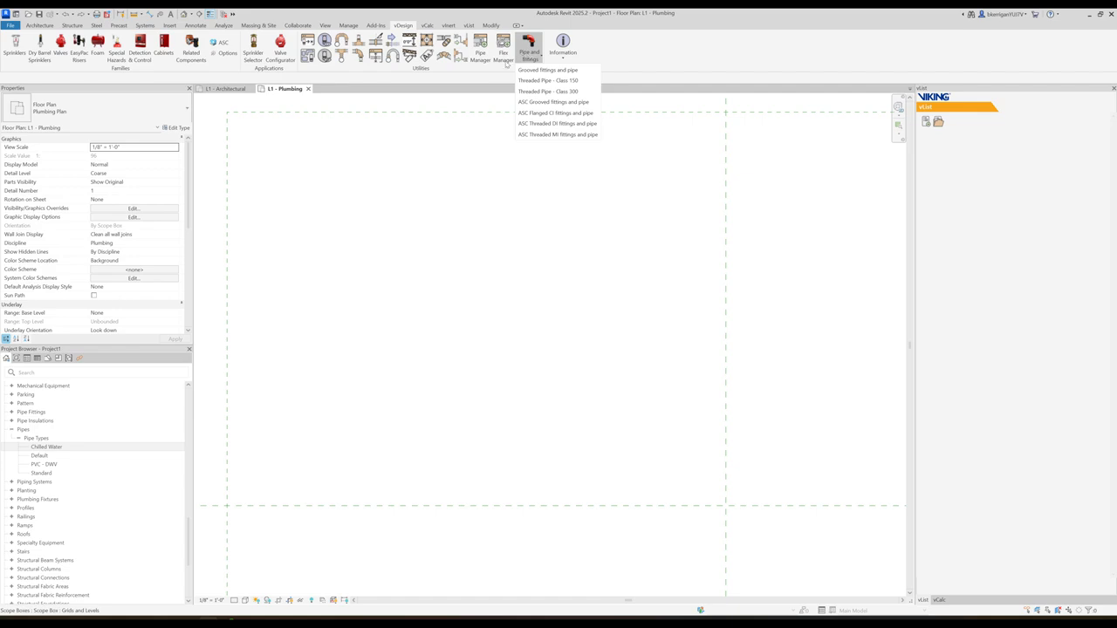
Step: Open the Viking Pipe Manager and insert the predefined Sch10 Main - Sch10 Branch pipe type into the project
key(Escape)
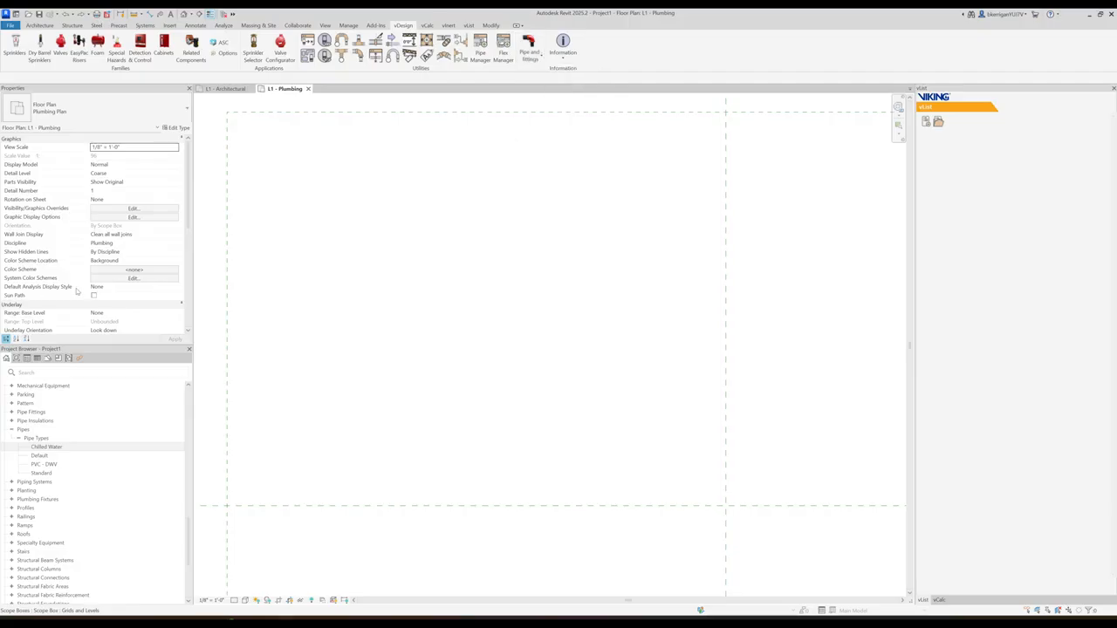
click(480, 53)
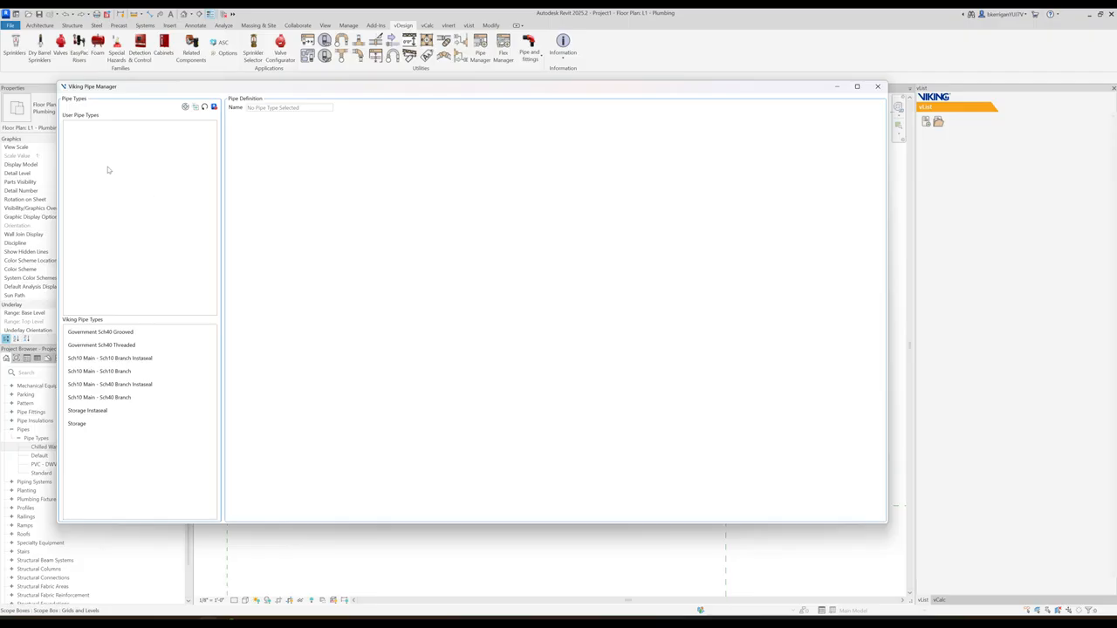
click(115, 372)
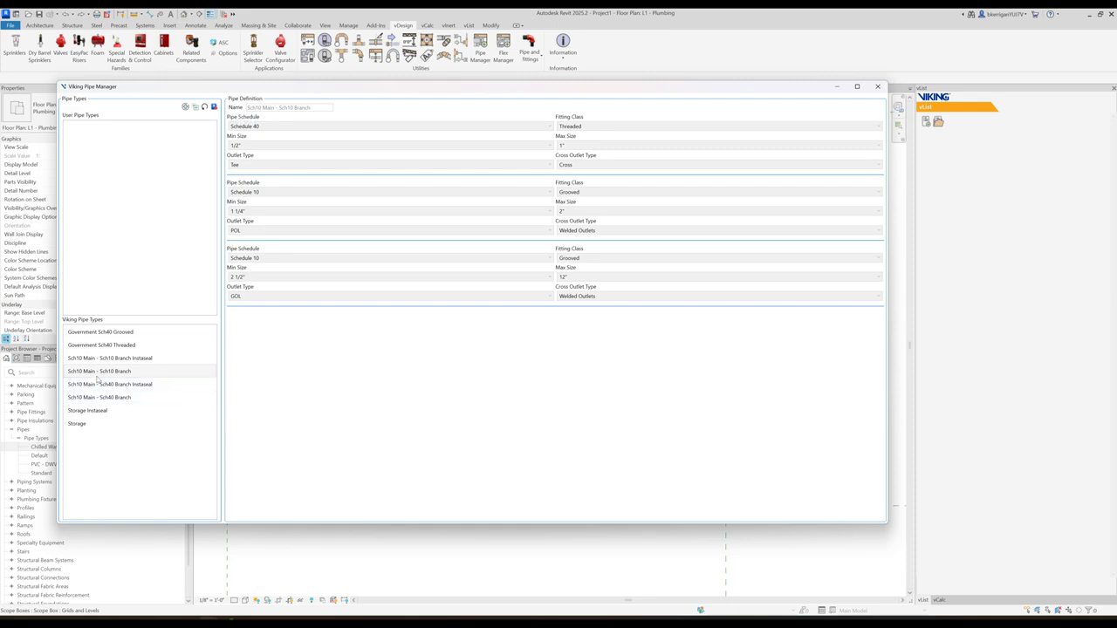
click(213, 106)
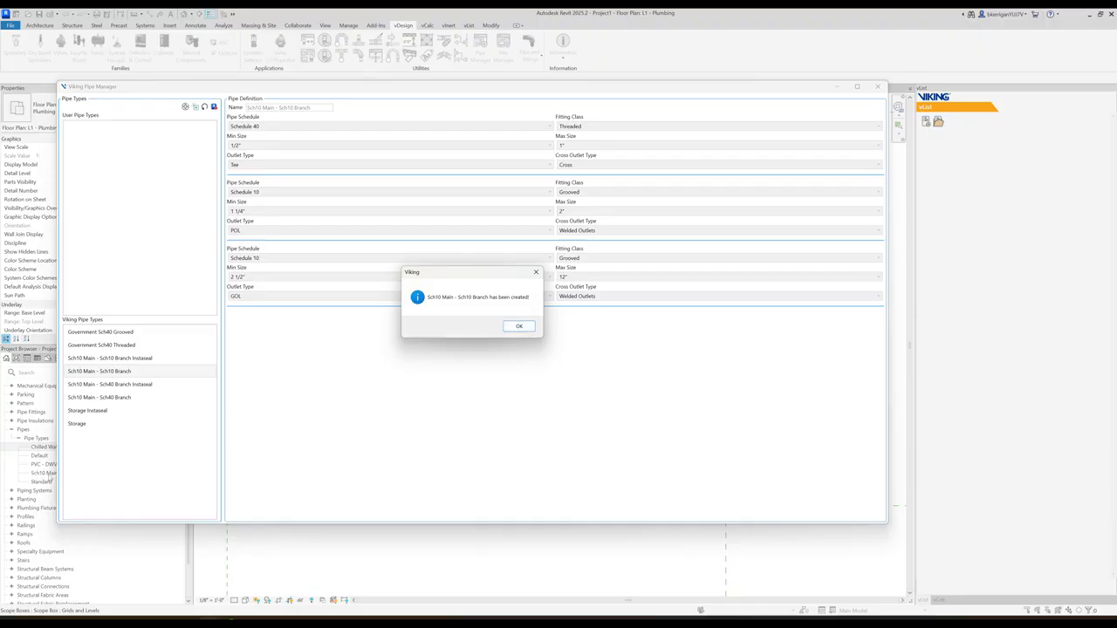
click(519, 325)
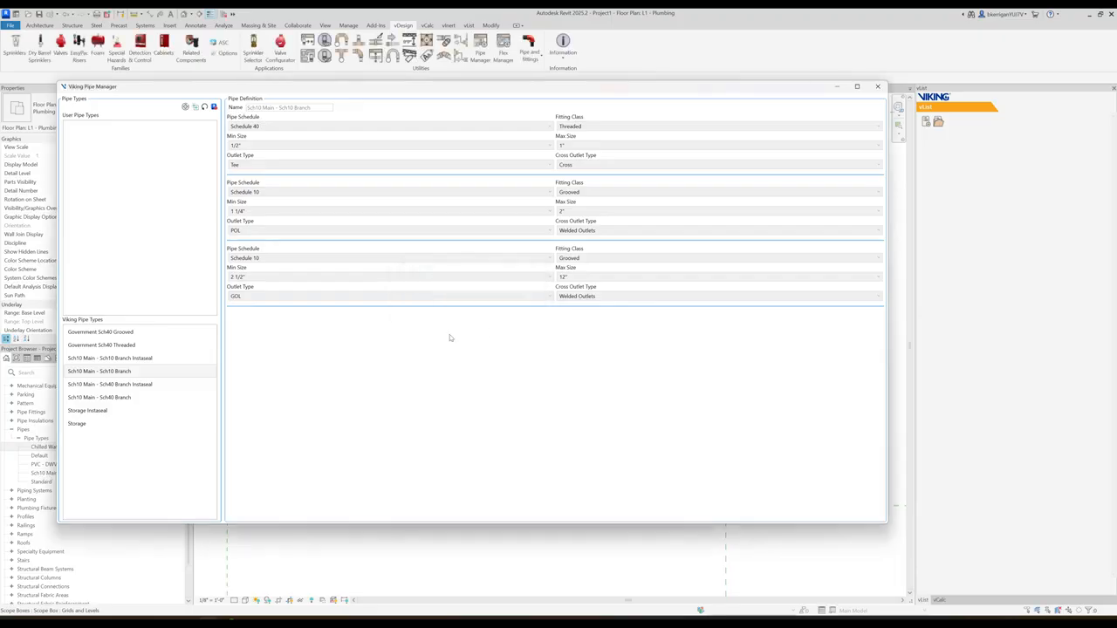
Step: Insert the predefined Sch10 Main - Sch40 Branch pipe type into the Revit project
click(121, 397)
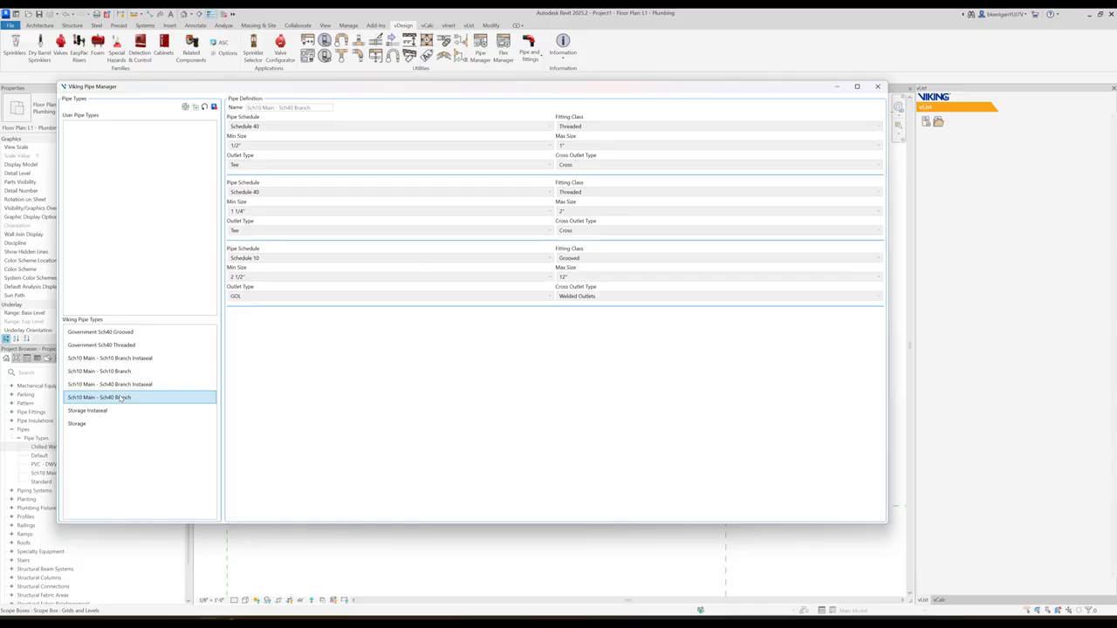
right_click(120, 398)
click(139, 429)
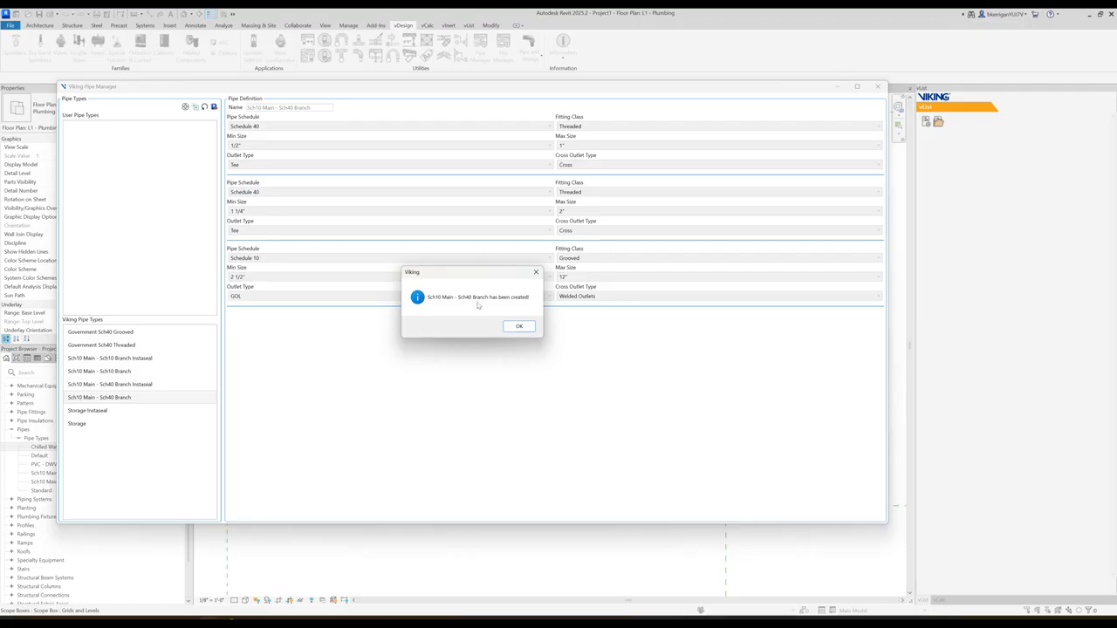
click(519, 326)
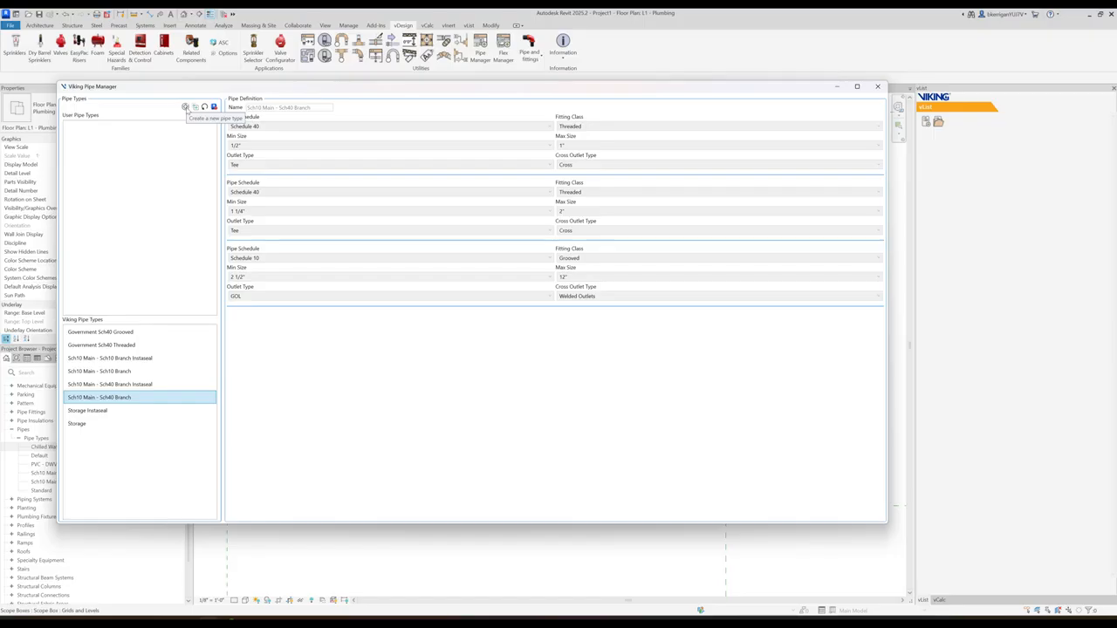
Step: Create a new user pipe type and name it My Custom Pipe Type
click(186, 107)
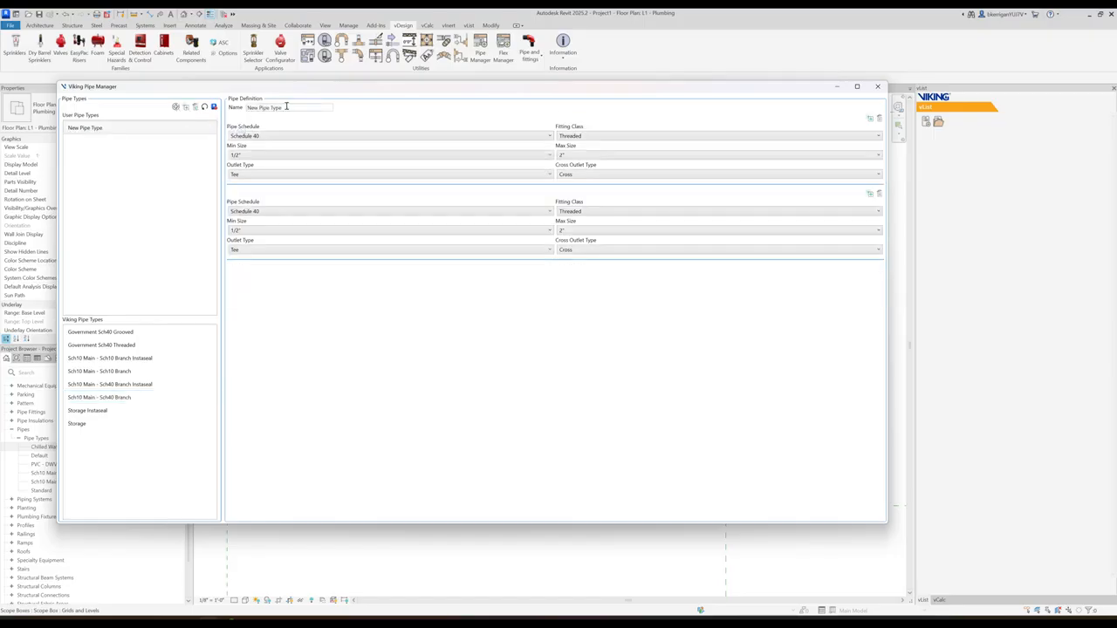
drag(289, 107, 242, 110)
text(My CU)
text(stom Pipe 1)
text(ype)
Step: Review the available pipe schedule, fitting class, outlet type and cross outlet type options for the first size range of My Custom Pipe Type
click(271, 136)
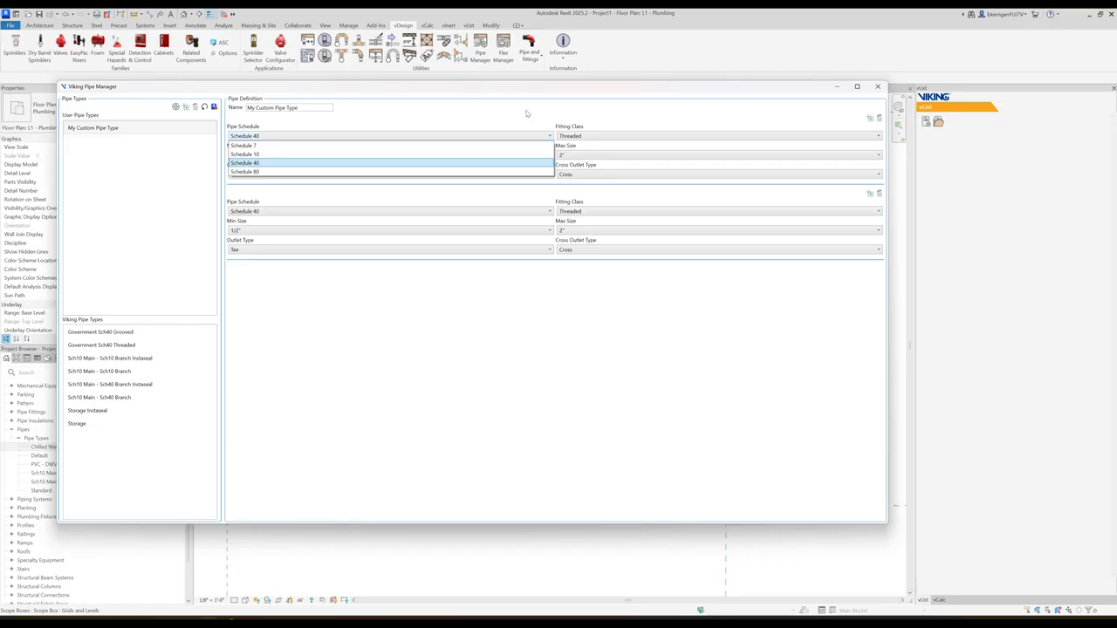
click(581, 109)
click(602, 136)
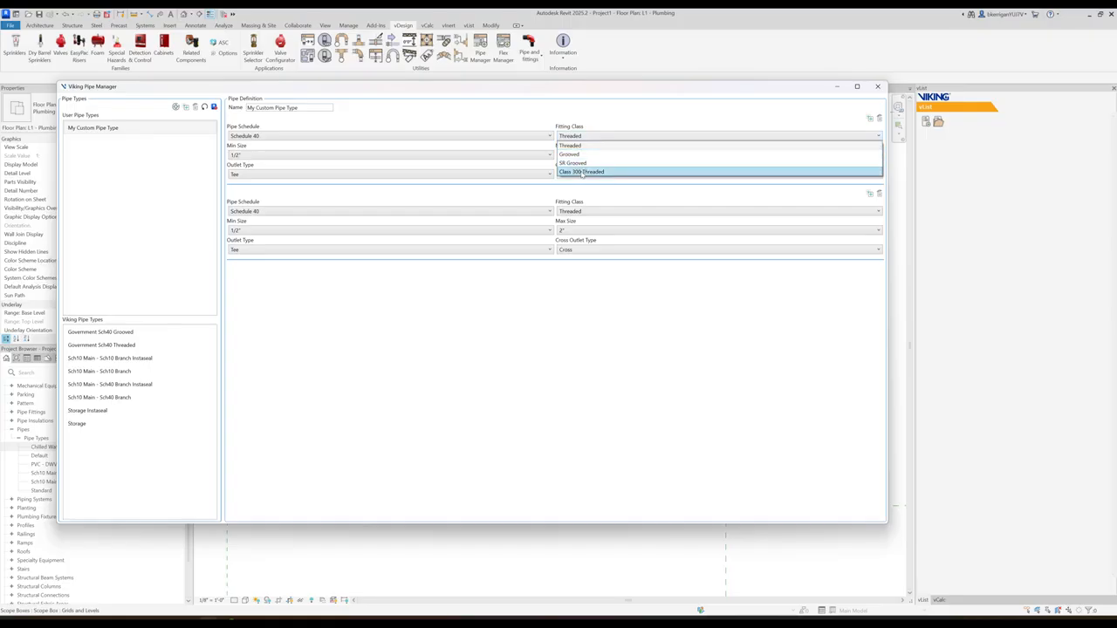
click(493, 143)
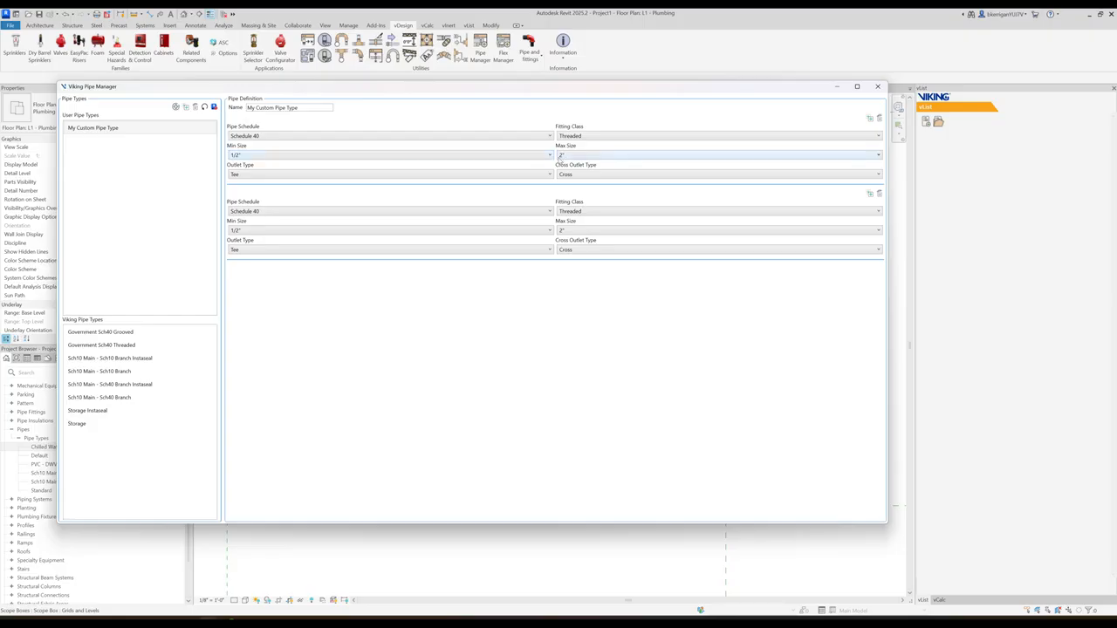
click(349, 177)
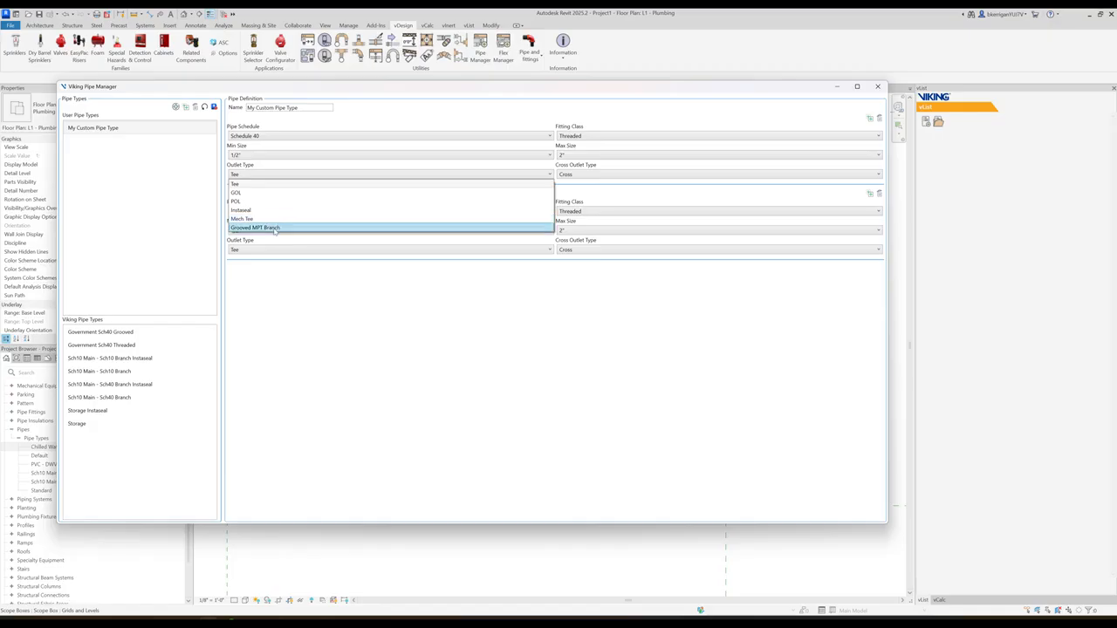
click(586, 173)
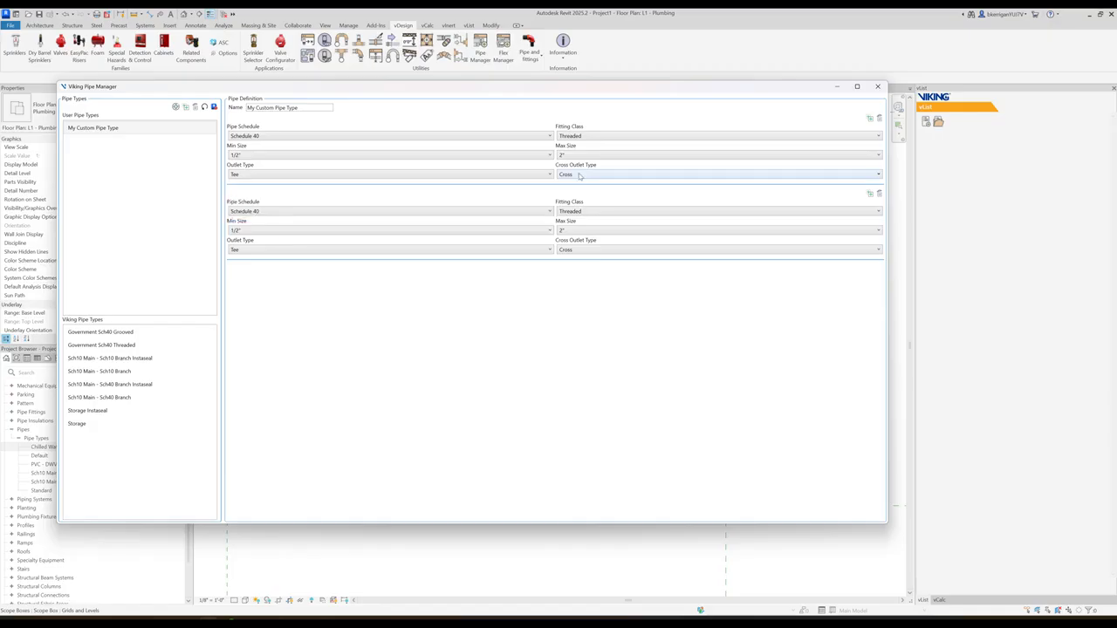
click(579, 175)
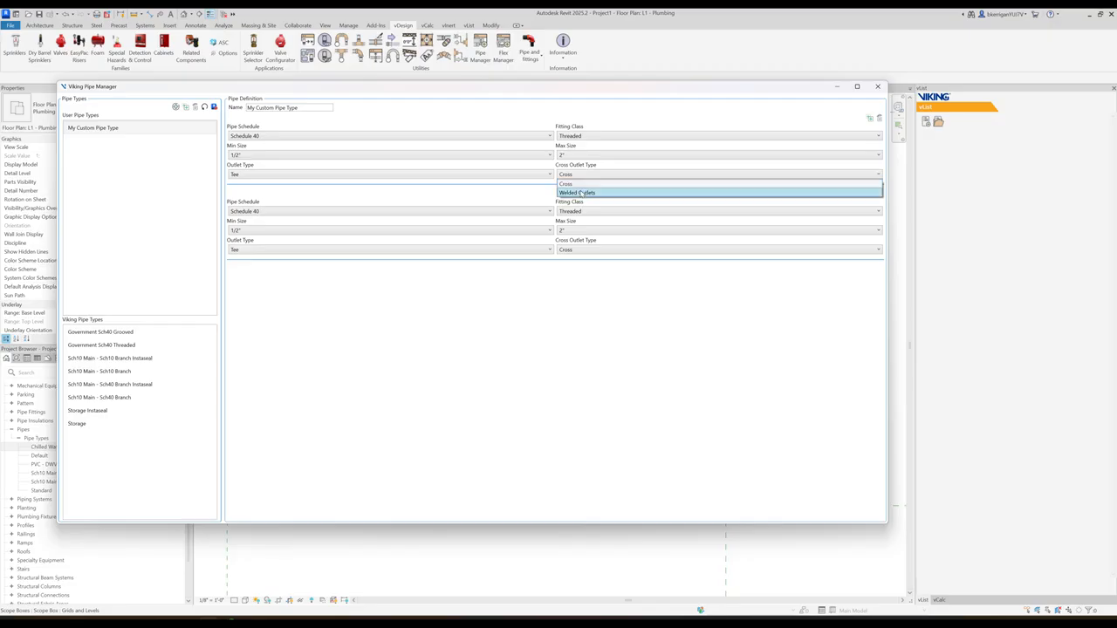
click(429, 197)
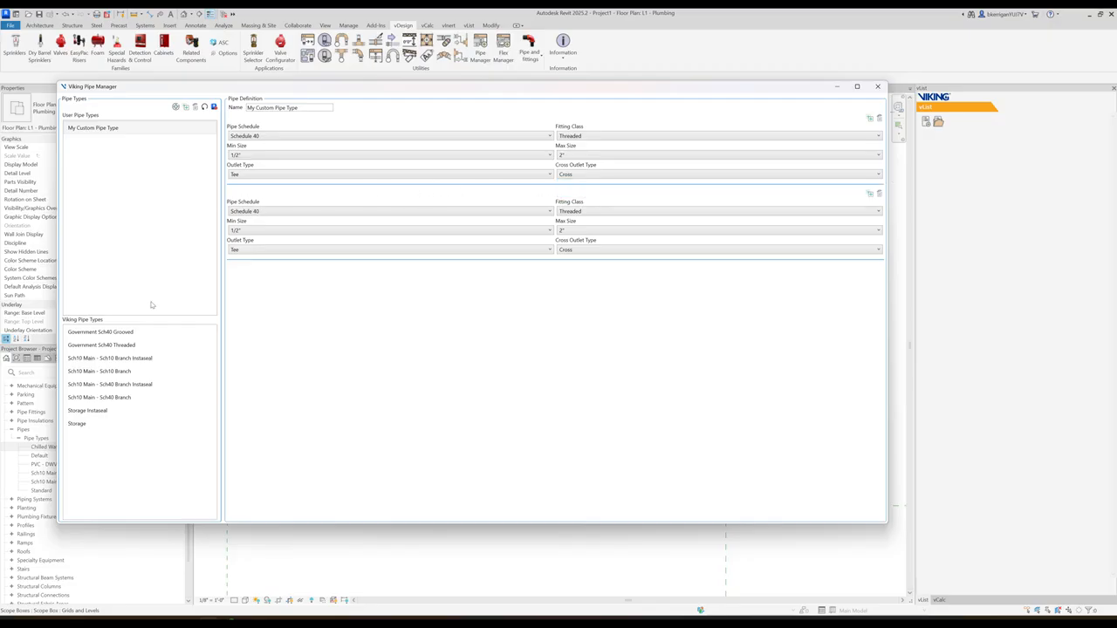
Step: Duplicate the Sch10 Main - Sch10 Branch pipe type and rename the copy Sch10 Main - Sch10 Branch Short Radius
click(122, 373)
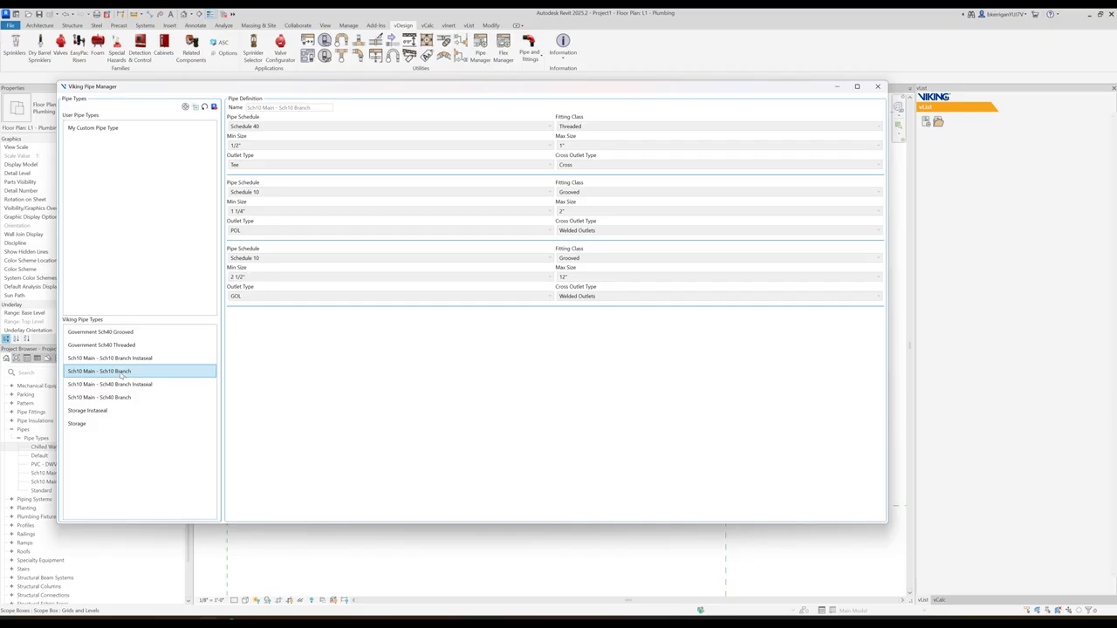
right_click(121, 373)
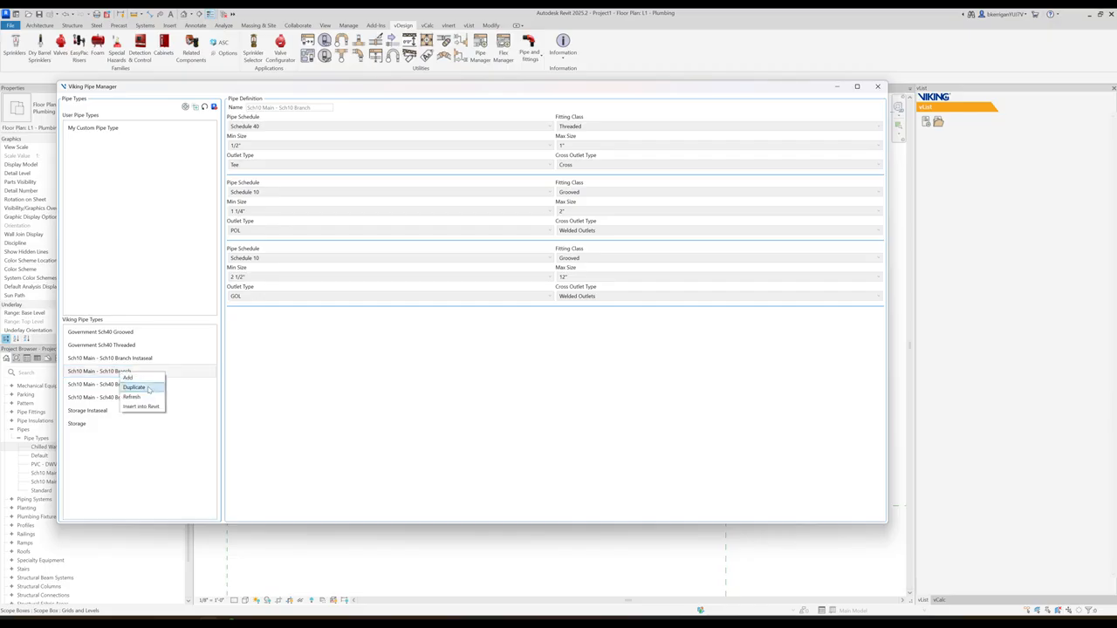
click(134, 387)
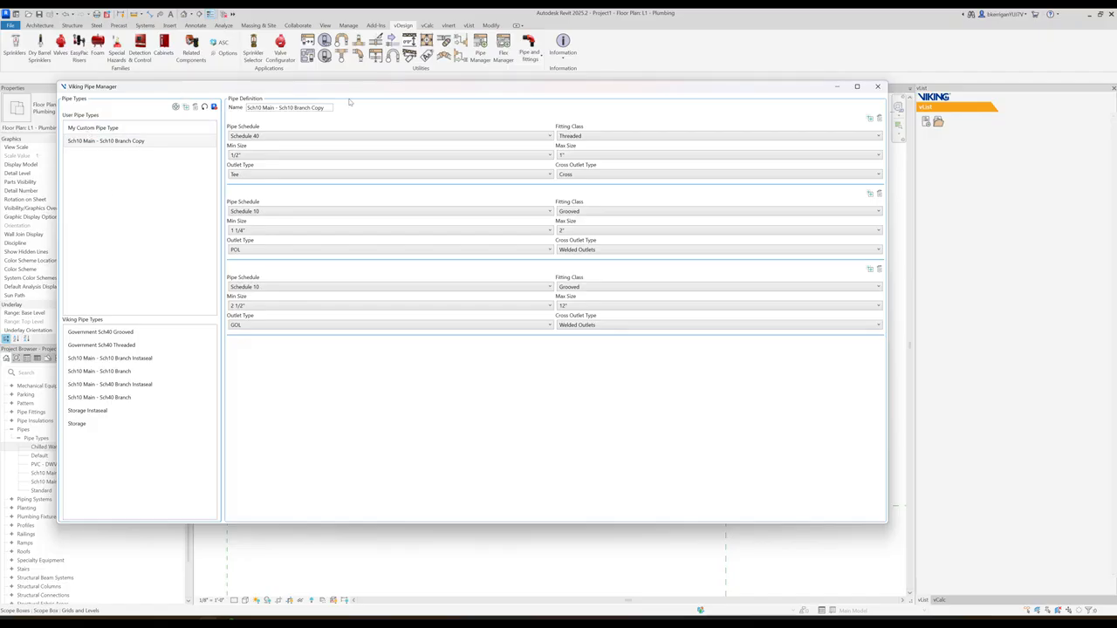
double_click(316, 107)
text(Short Radius)
Step: Set the fitting class to SR Grooved for both Schedule 10 size ranges of the short radius pipe type
click(582, 212)
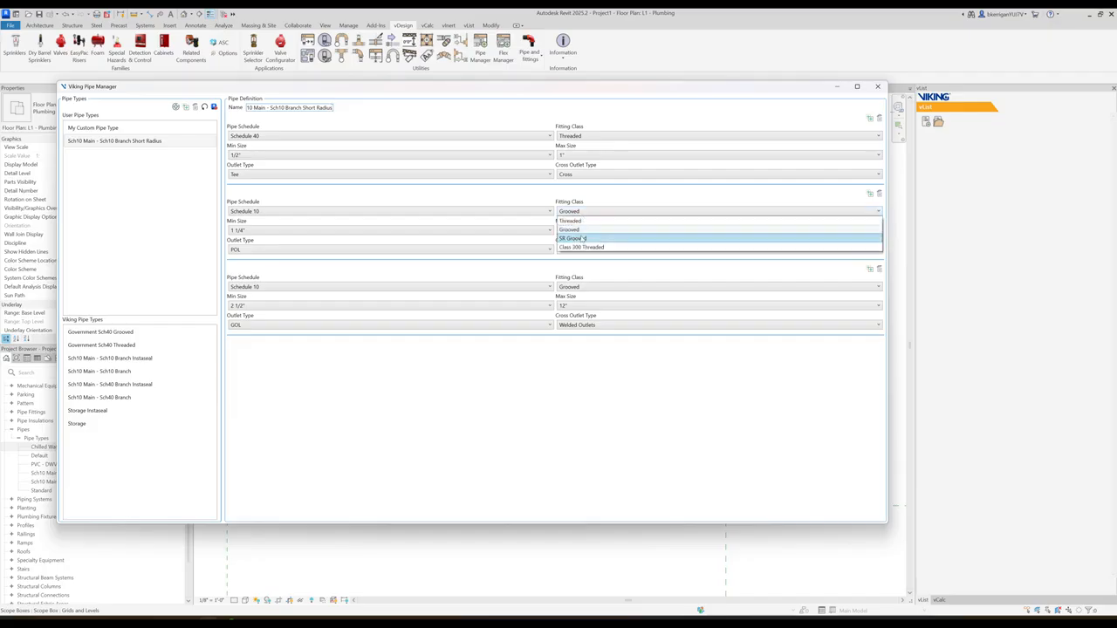
click(583, 238)
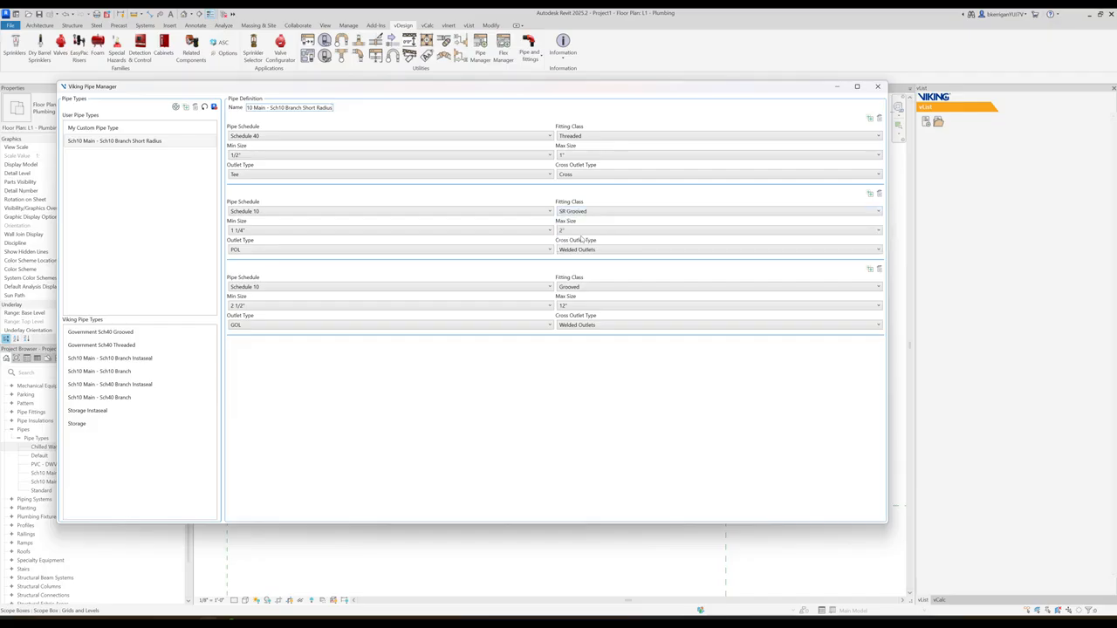
click(580, 286)
click(583, 313)
Step: Insert the Sch10 Main - Sch10 Branch Short Radius type into the Revit project and close the Viking Pipe Manager
right_click(150, 145)
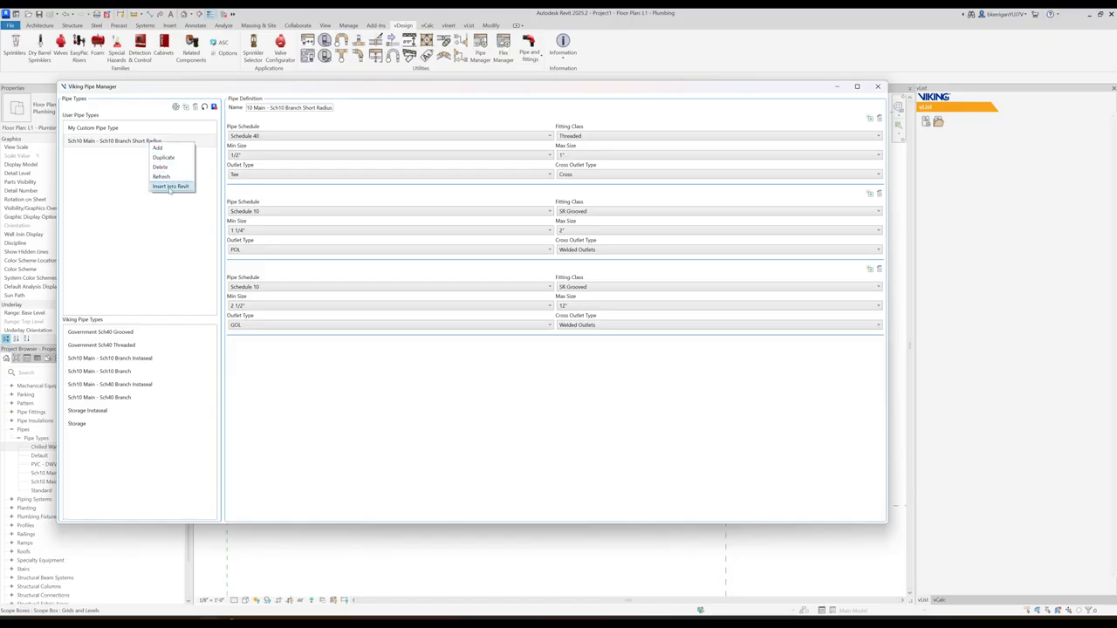
click(171, 187)
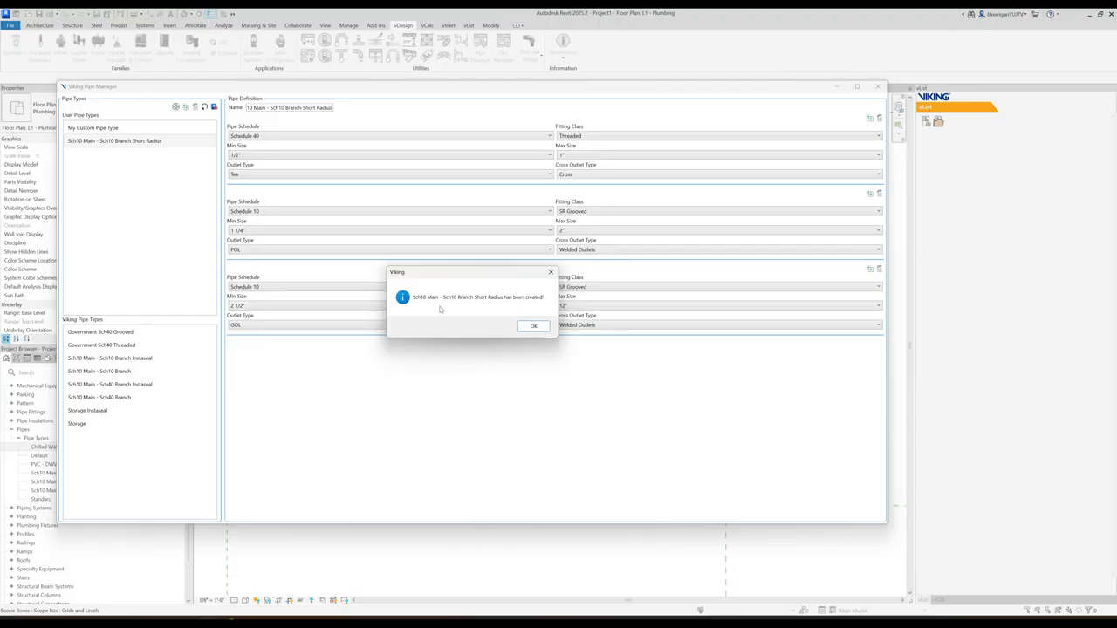
click(533, 325)
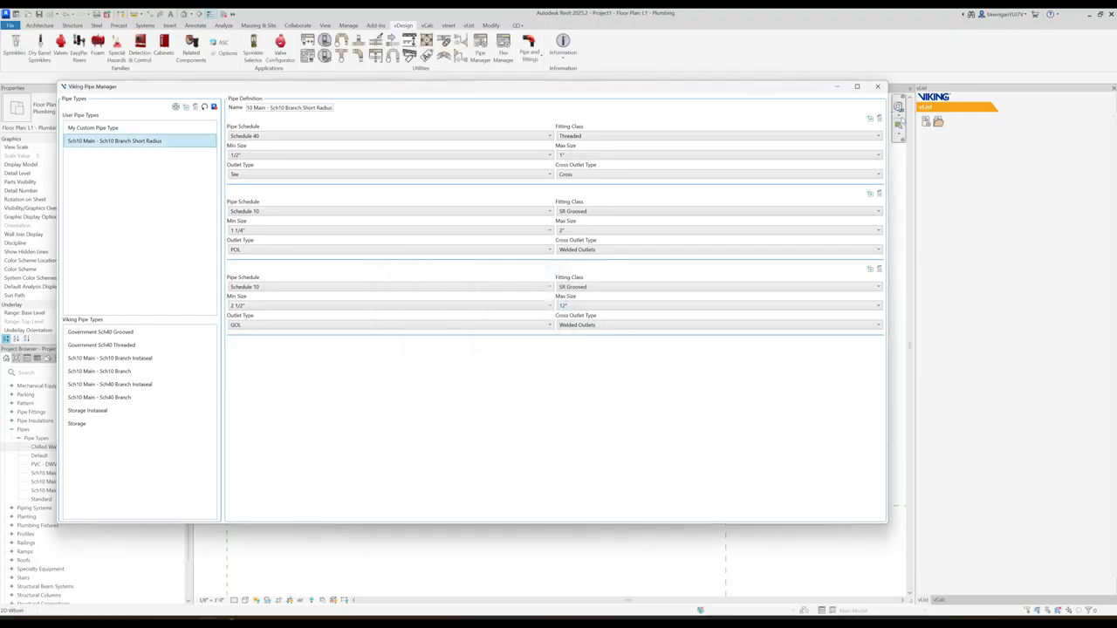
click(879, 88)
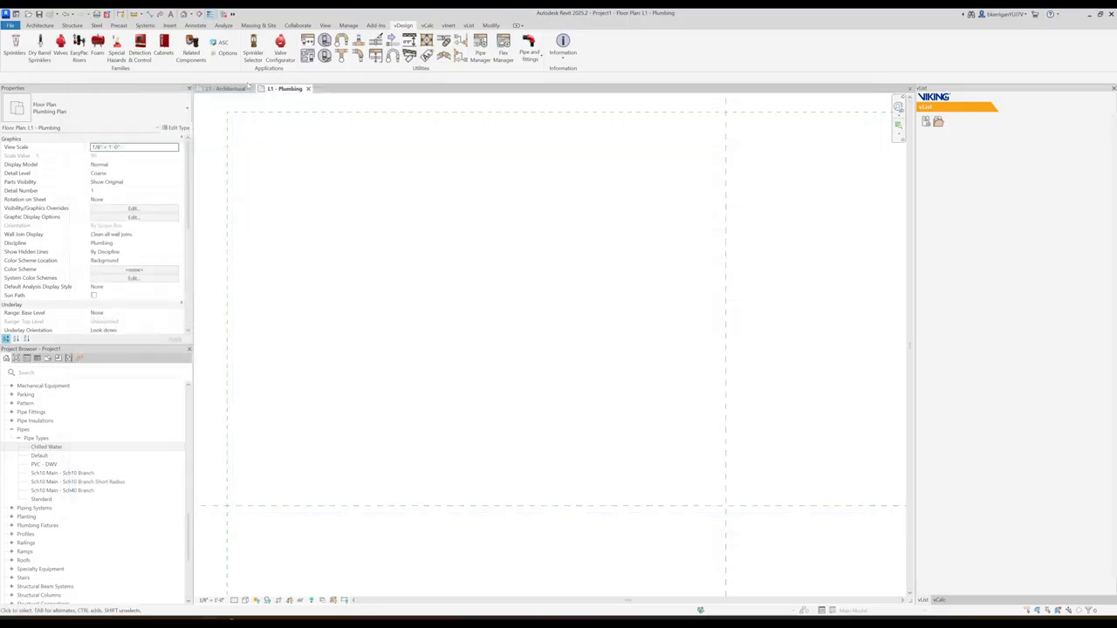
Step: Start the Pipe command with type Sch10 Main - Sch10 Branch, a 4" diameter and a 4' 0" middle elevation
click(147, 26)
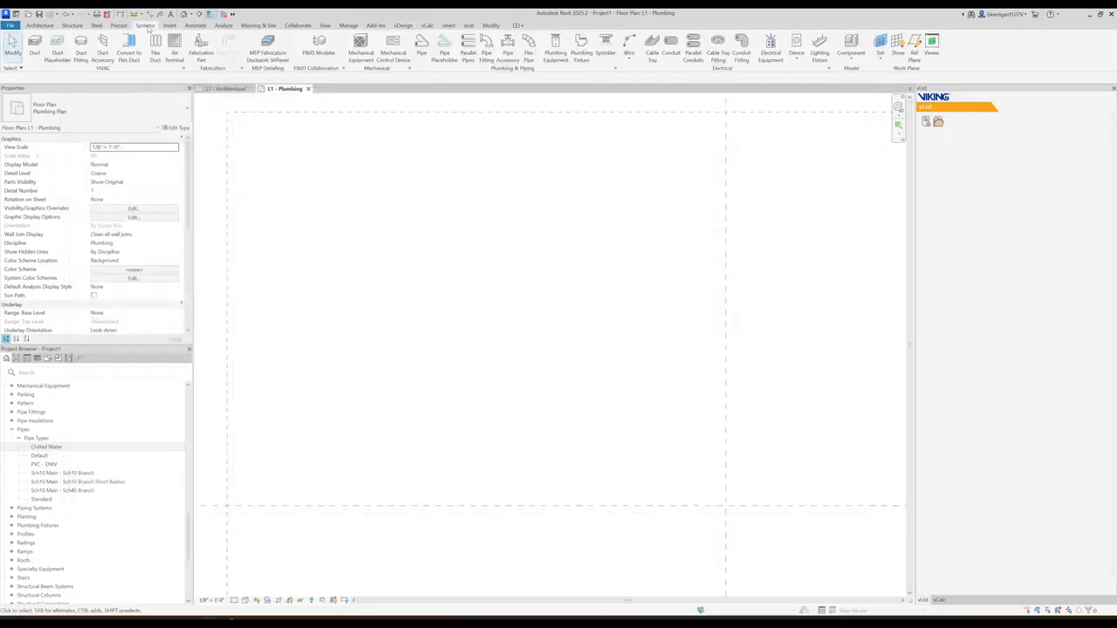
click(421, 46)
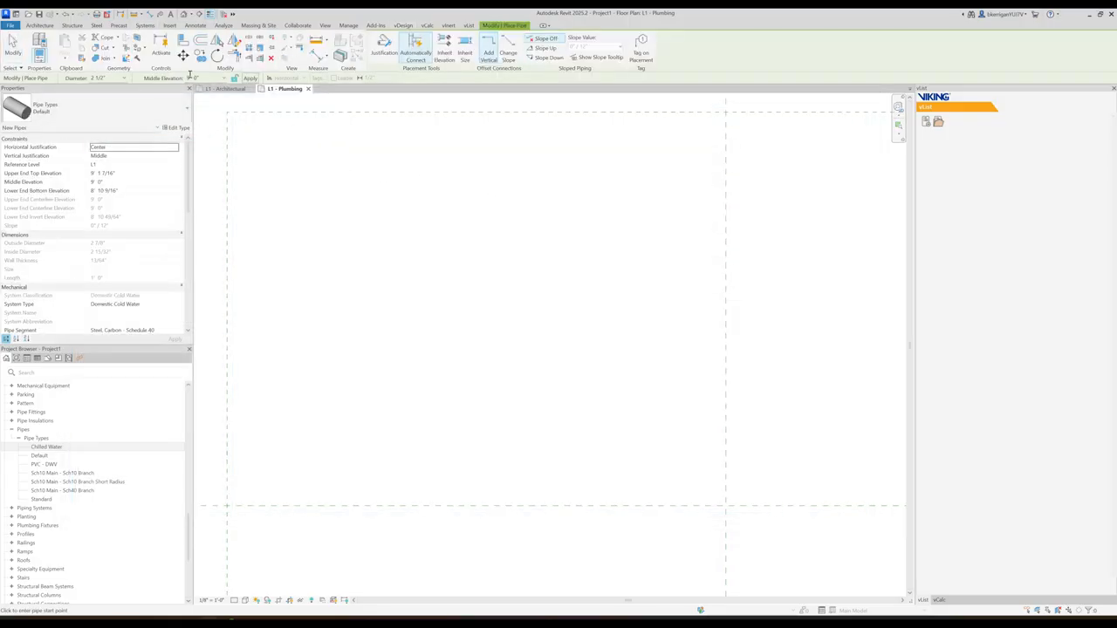
click(201, 78)
click(126, 79)
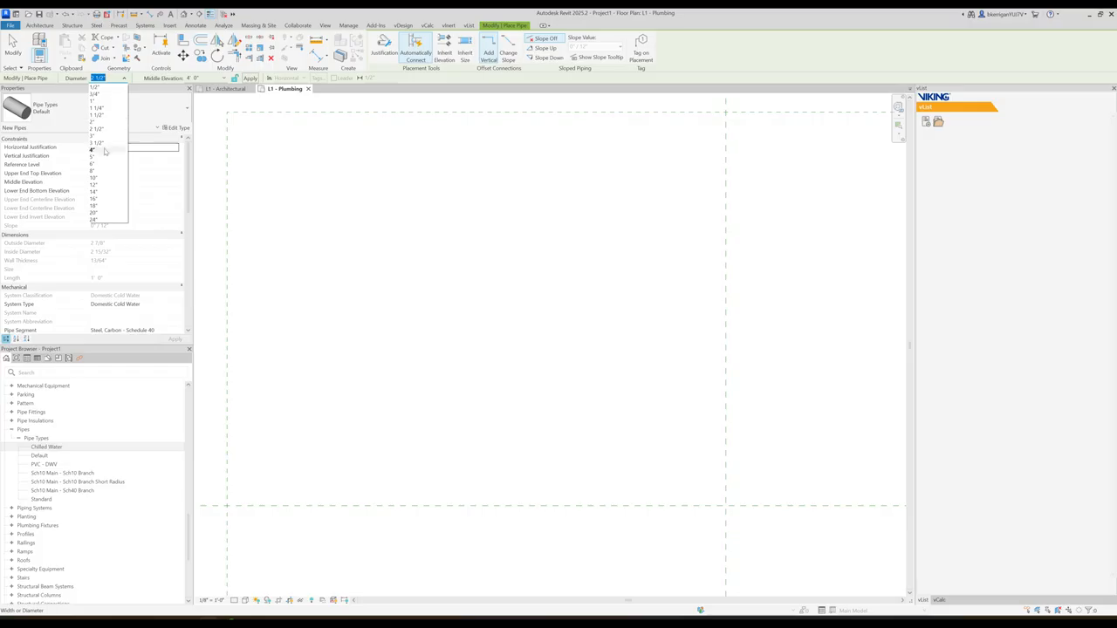
click(98, 142)
click(112, 110)
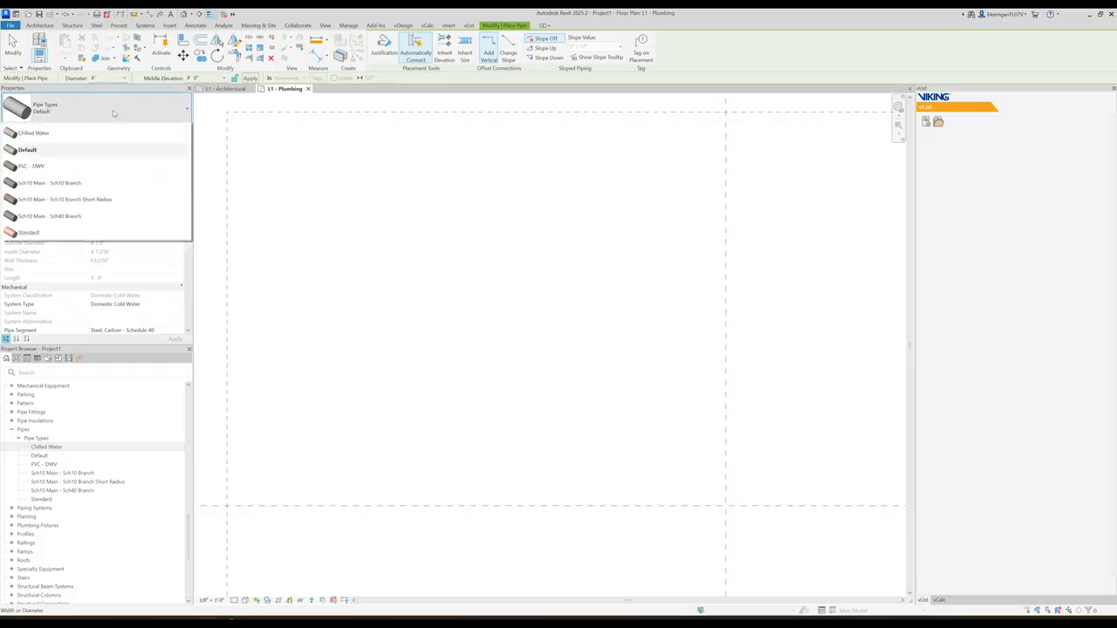
click(81, 205)
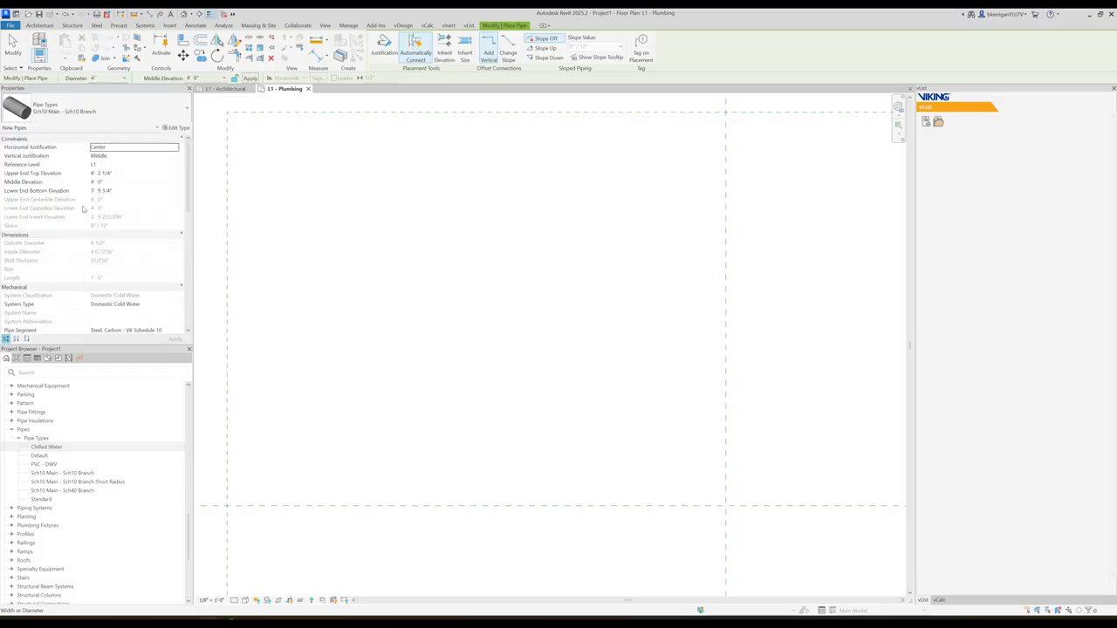
Step: Draw an L-shaped pipe run in the upper part of the plan, down and then about 14' to the right
click(323, 201)
click(323, 231)
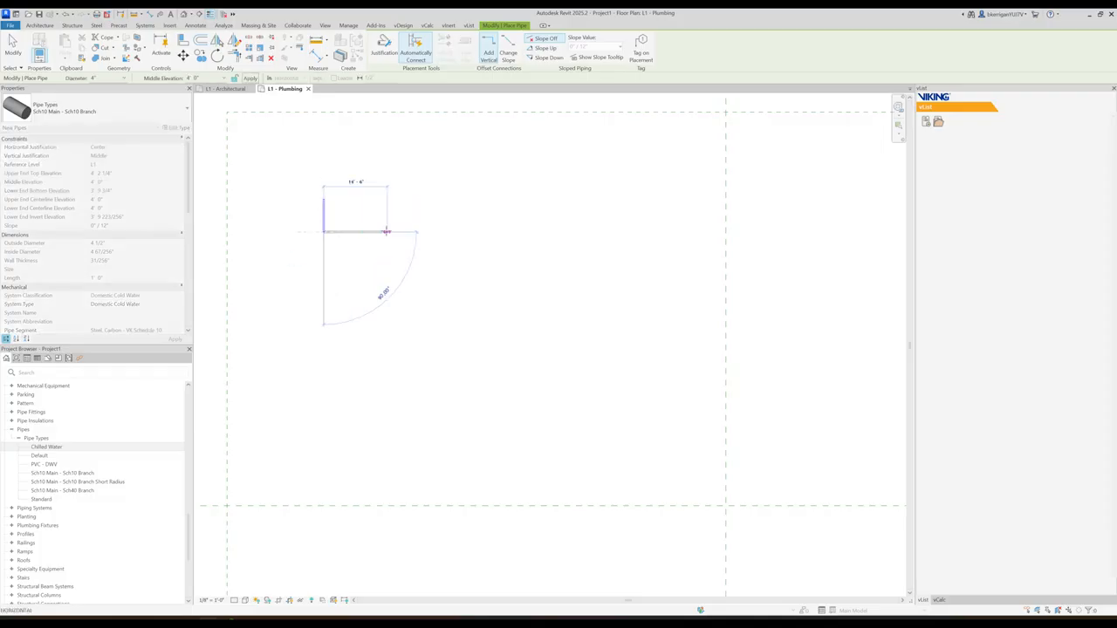
click(387, 231)
key(Escape)
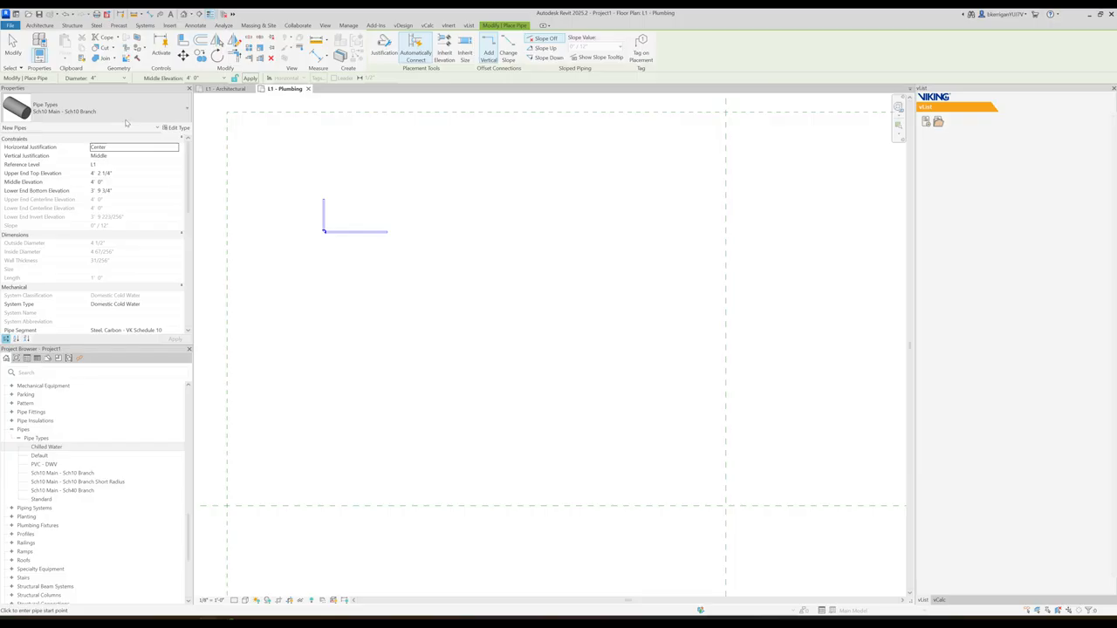
Step: Set new pipes to type Sch10 Main - Sch10 Branch Short Radius with system type Fire Protection Wet
click(105, 110)
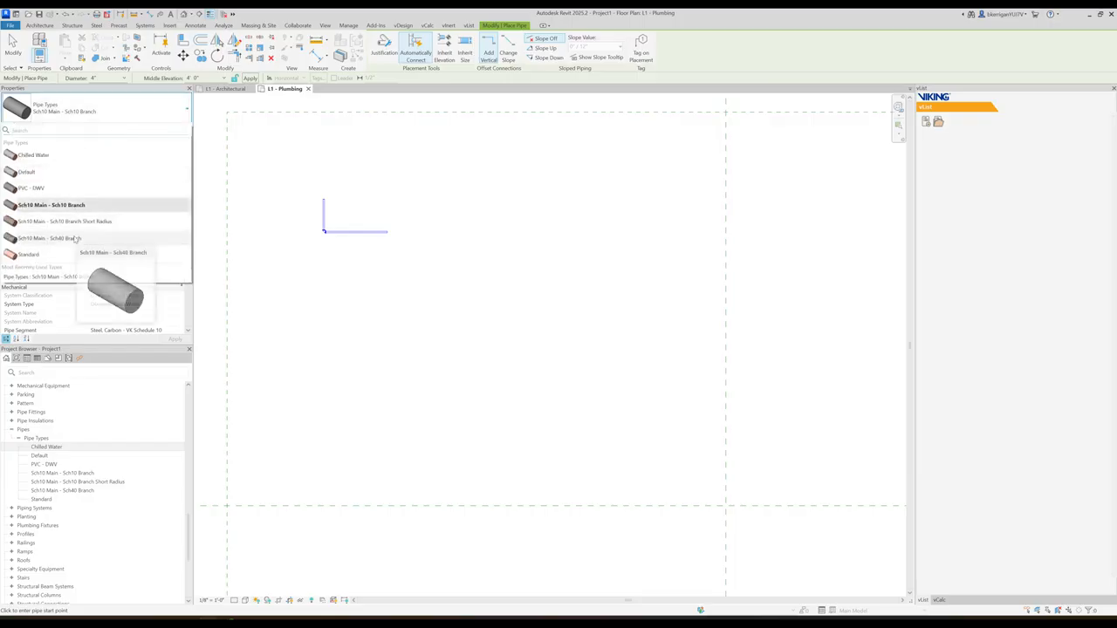
key(Escape)
scroll(134, 239, down, 1)
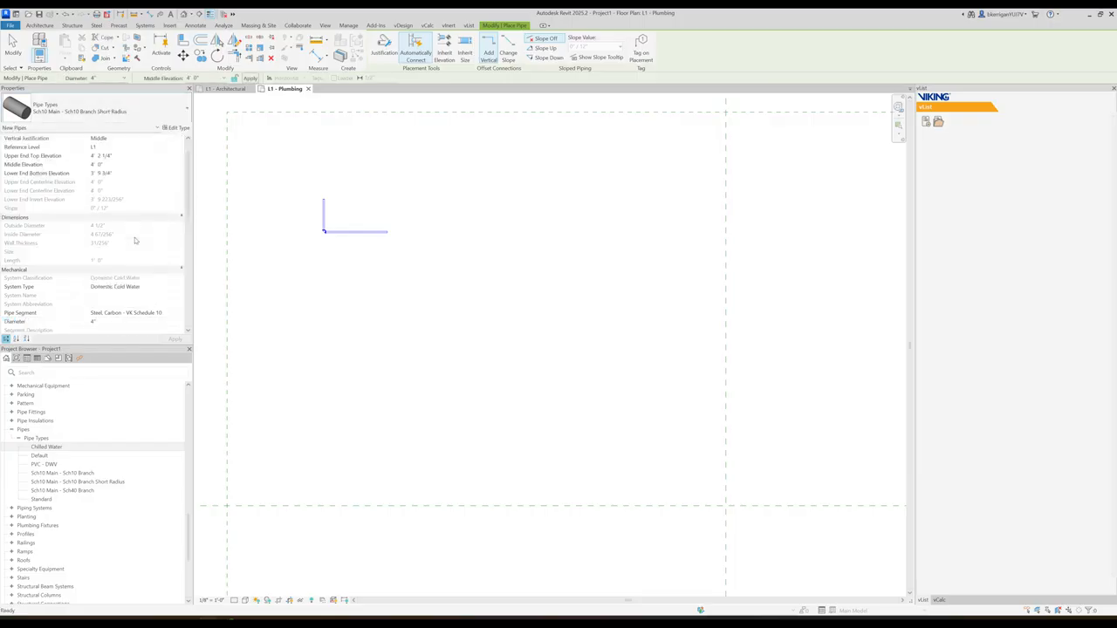
click(175, 287)
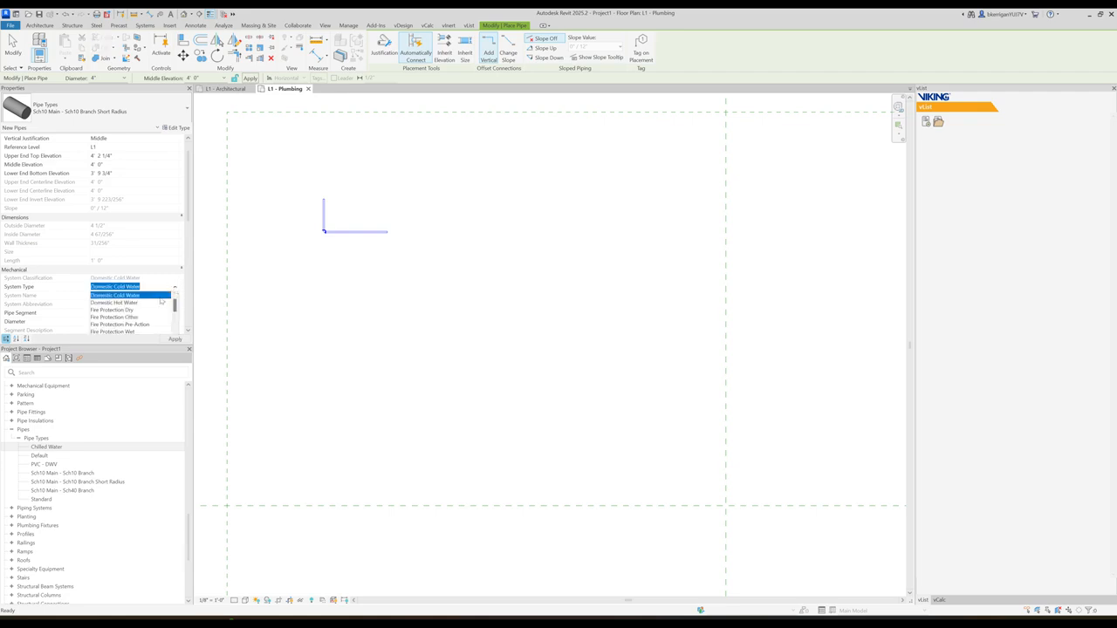
scroll(144, 310, down, 2)
click(132, 311)
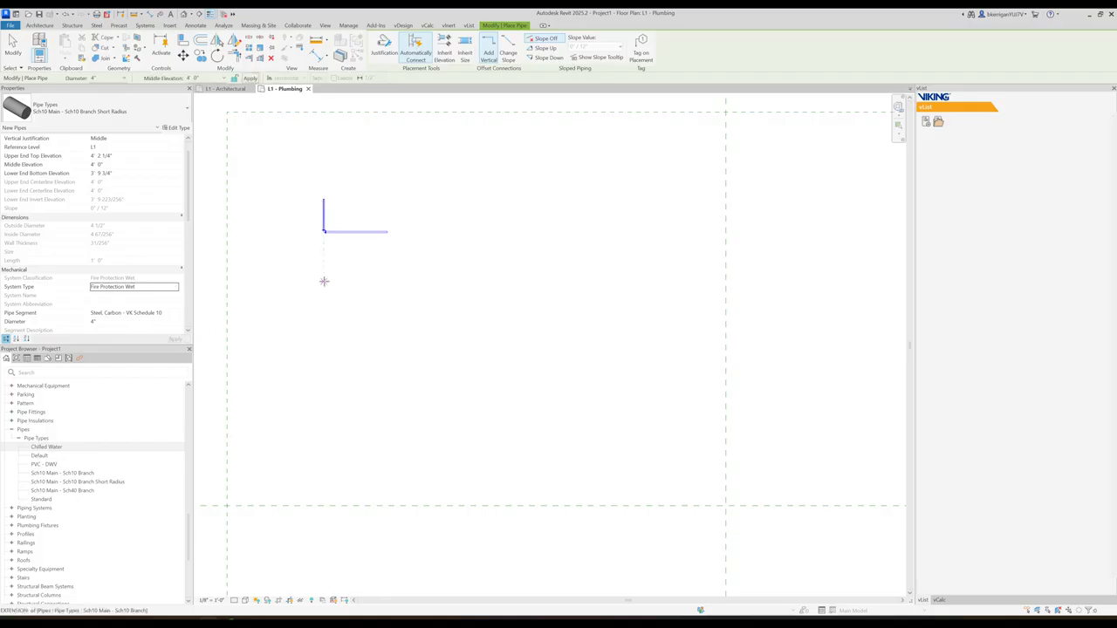
Step: Draw a second L-shaped pipe run below the first, going up and then right, ending in line with the first run's end
click(324, 279)
click(324, 256)
click(386, 255)
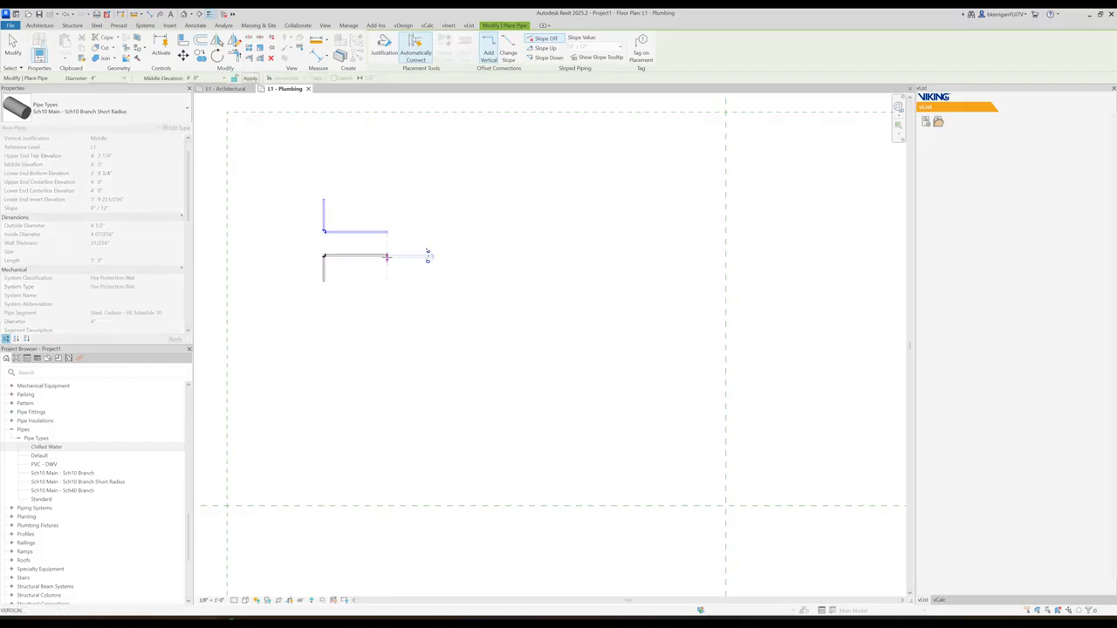
key(Escape)
scroll(354, 248, up, 8)
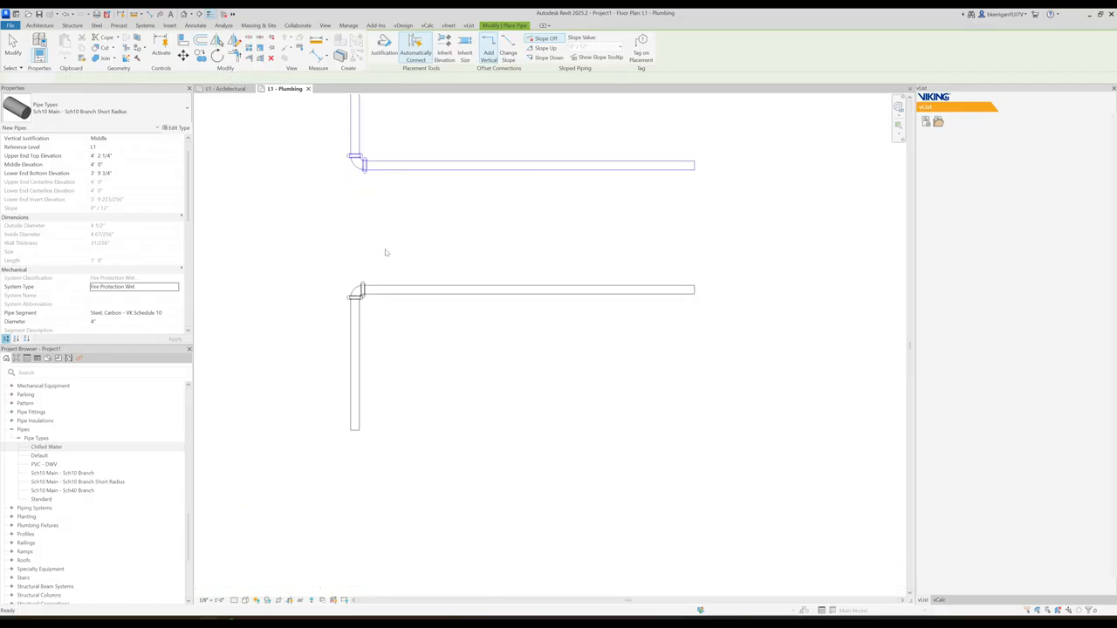
key(Escape)
Step: Set the plumbing plan's visual style to Shaded
middle_drag(376, 249, 312, 298)
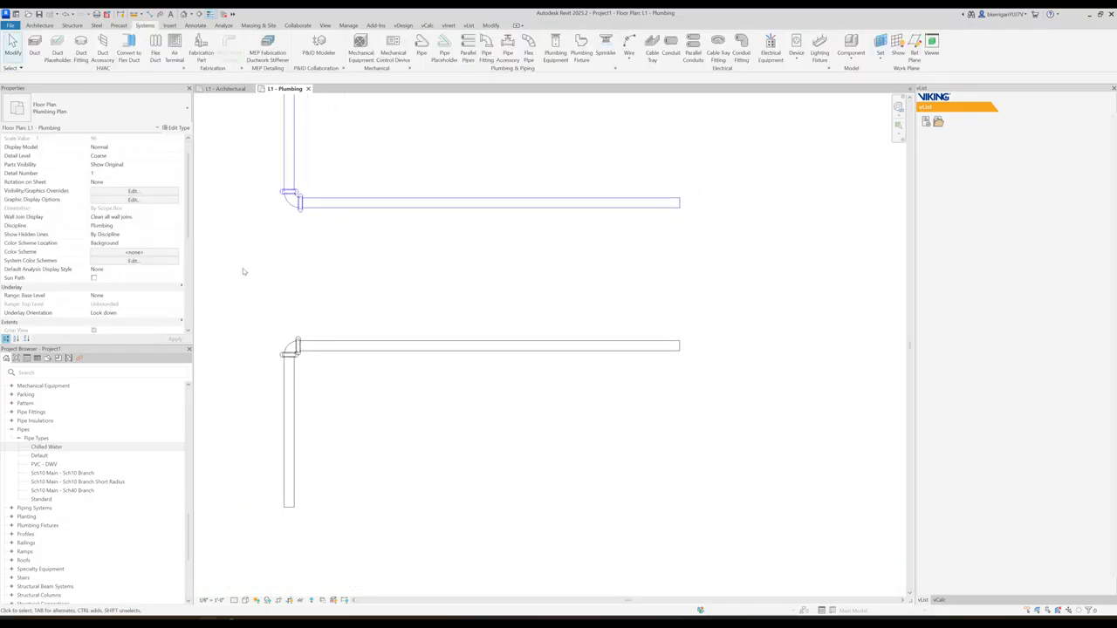
click(246, 600)
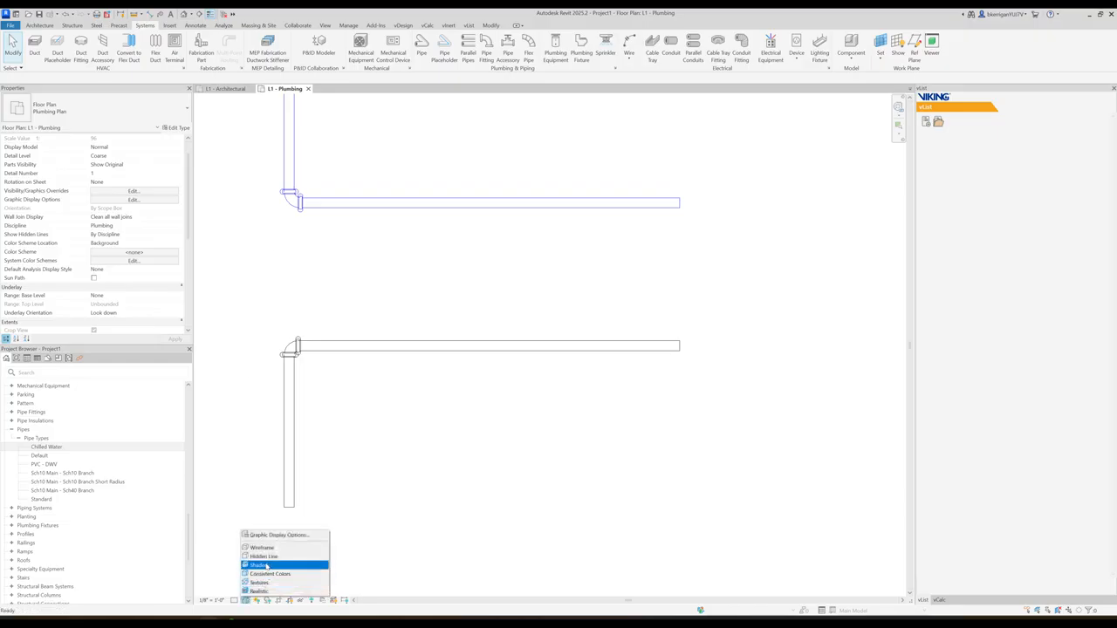
click(260, 563)
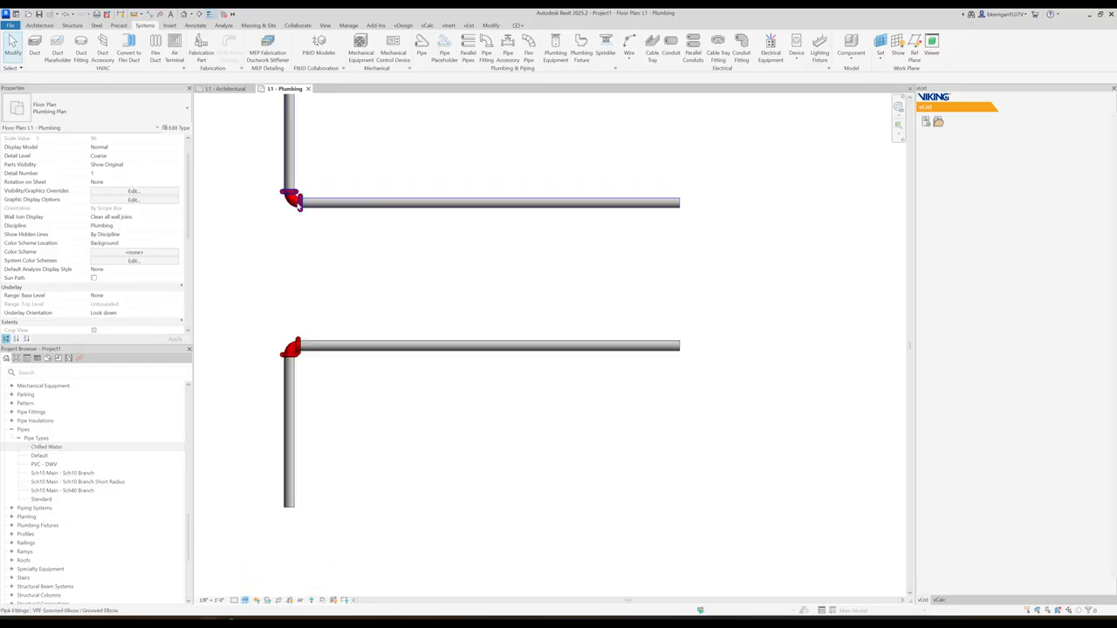
Step: Inspect the properties of the upper run's elbow and the lower run's elbow to compare their fitting families
click(295, 199)
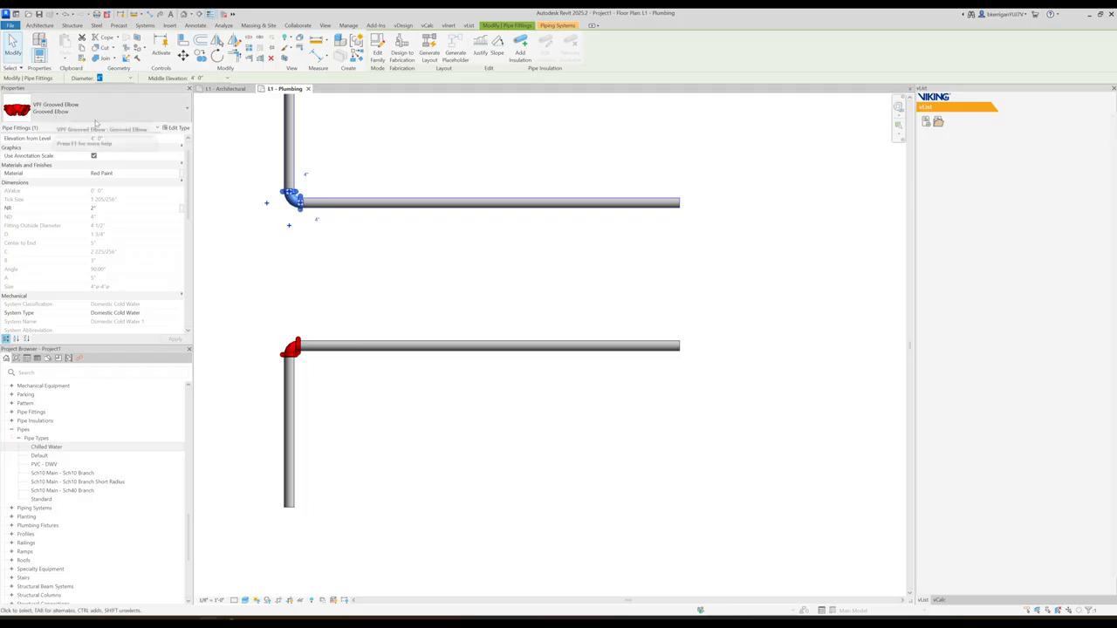
click(296, 344)
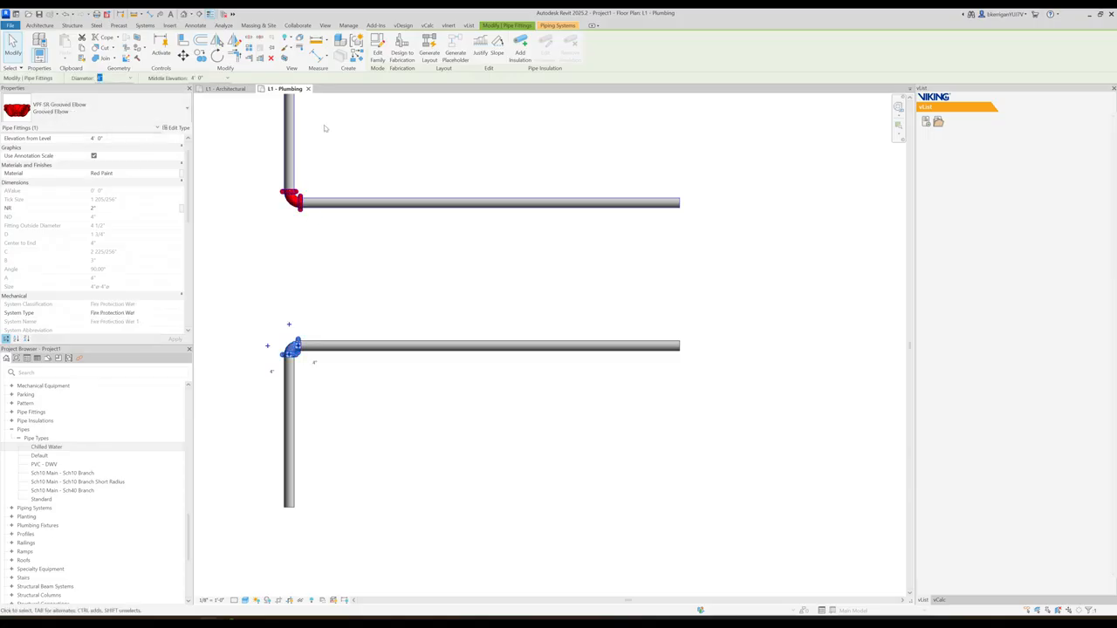
click(479, 295)
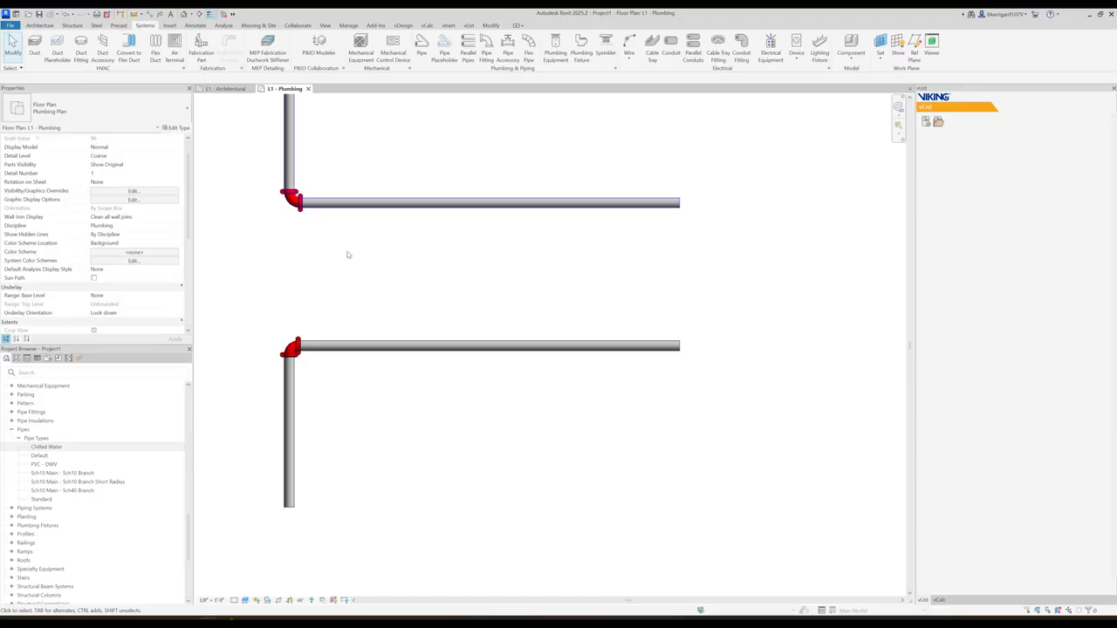
Step: Draw a short 3" branch pipe straight up from the upper run's horizontal 4" pipe
scroll(349, 252, down, 1)
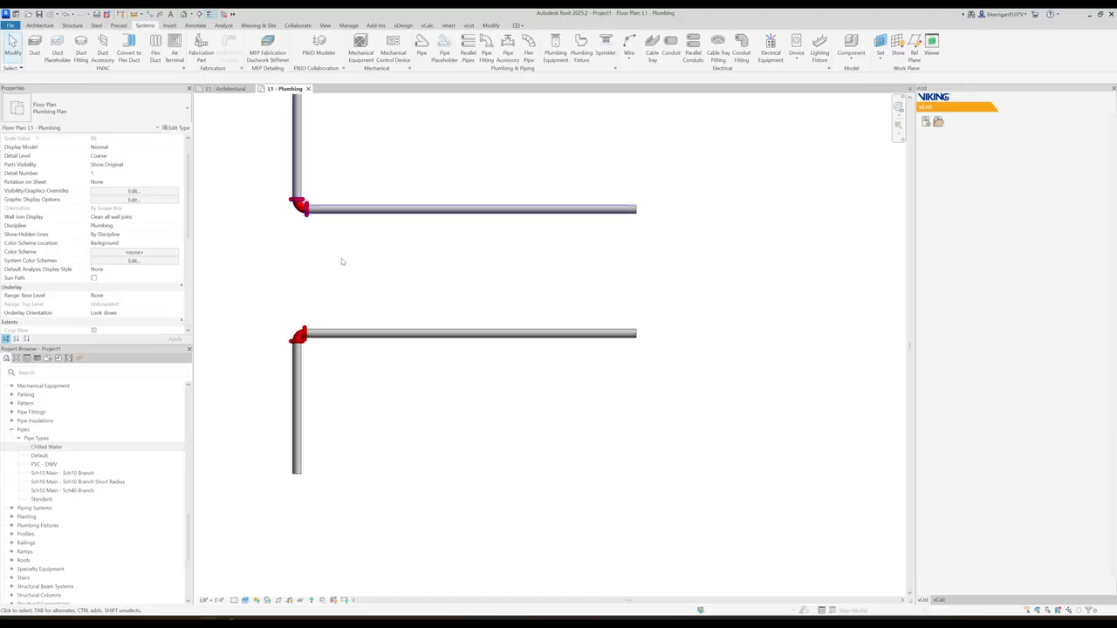
click(410, 211)
right_click(419, 212)
click(449, 277)
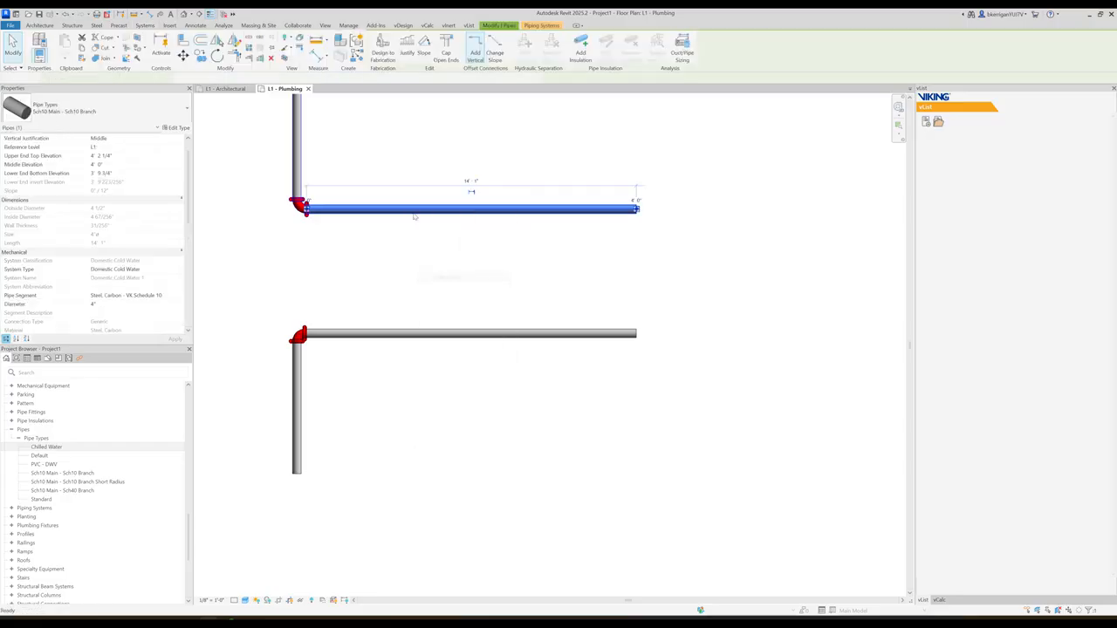
click(412, 208)
click(123, 78)
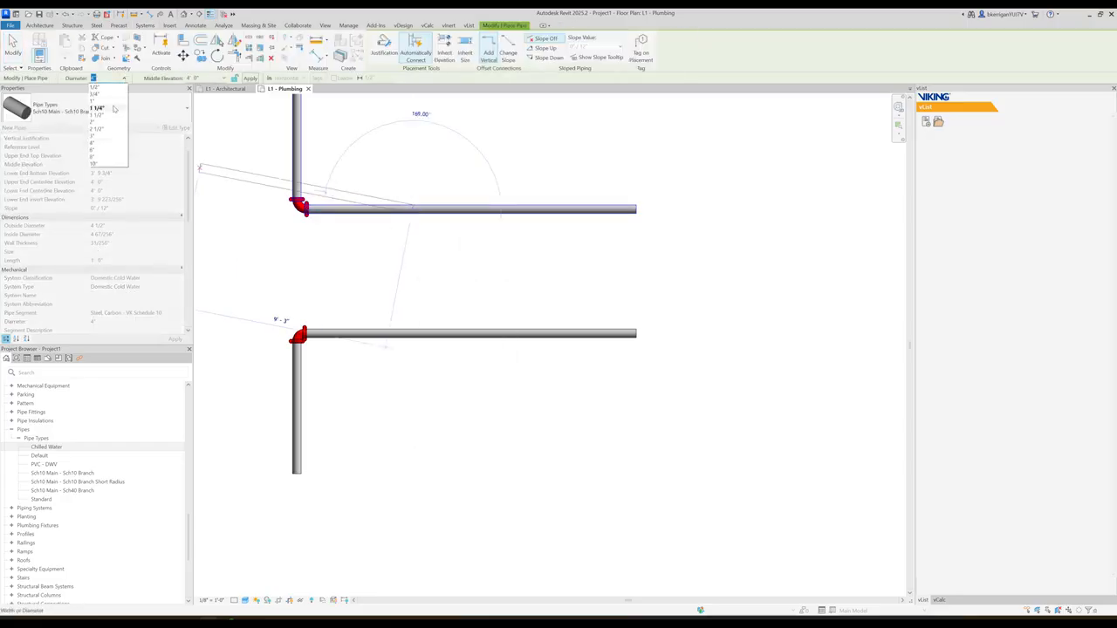
click(101, 136)
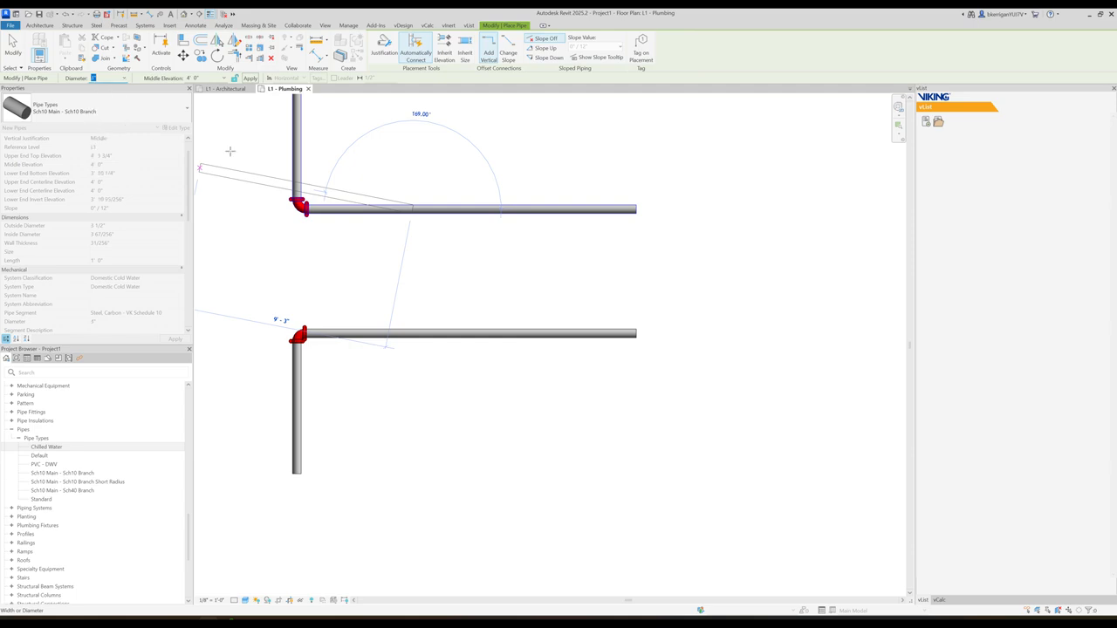
click(413, 145)
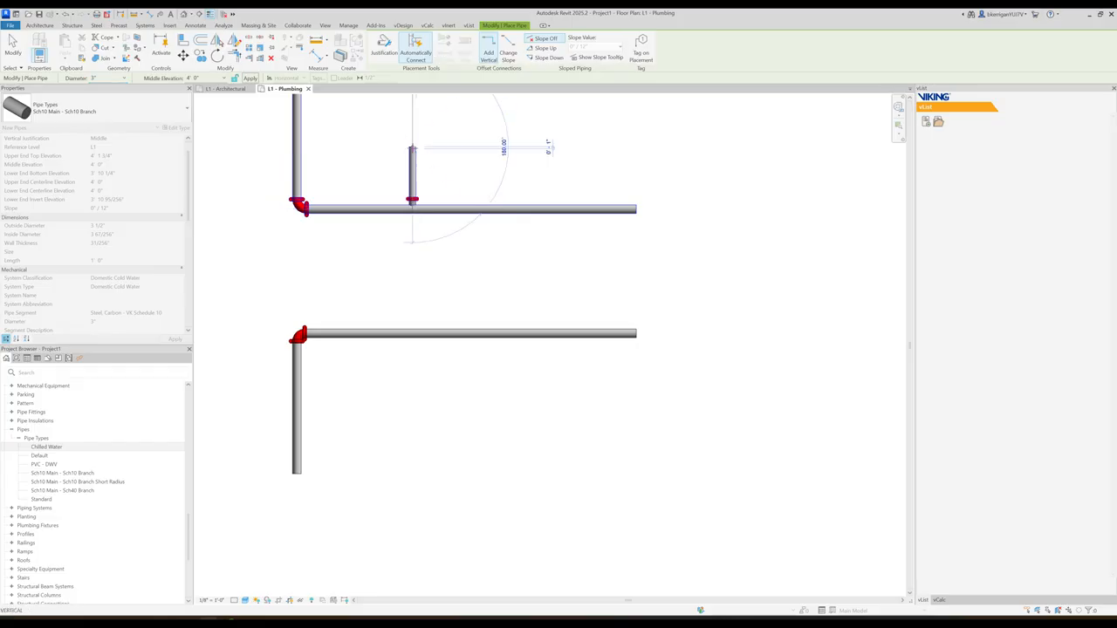
key(Escape)
key(Escape)
Step: Try changing the branch's VPF GOL outlet fitting to the VPF Grooved Tee type
scroll(425, 199, up, 6)
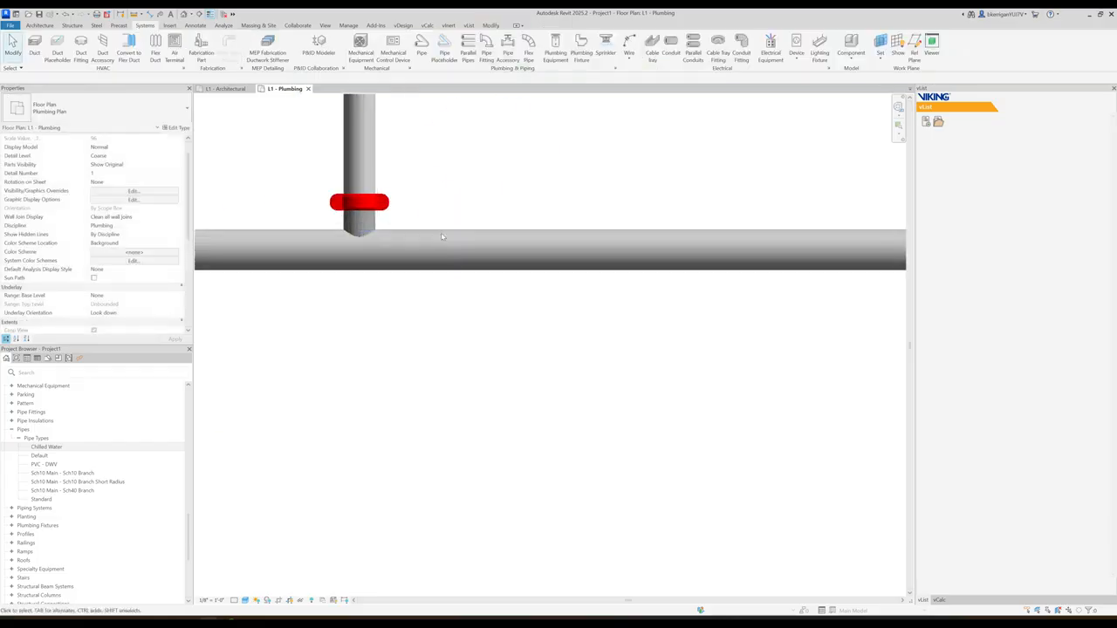
click(387, 205)
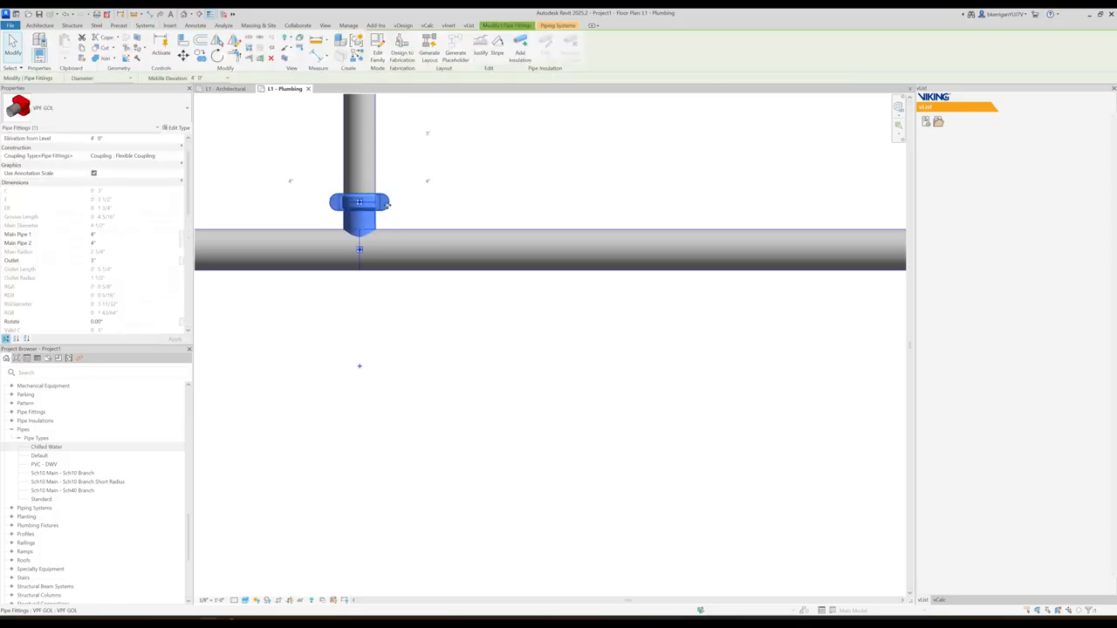
click(86, 117)
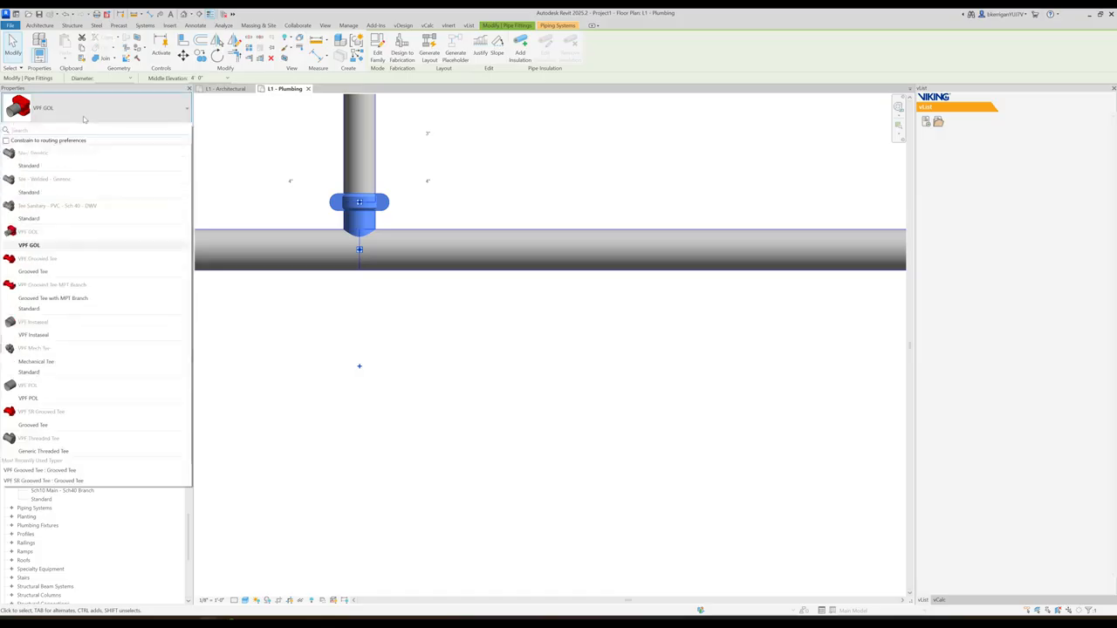
mouse_move(75, 272)
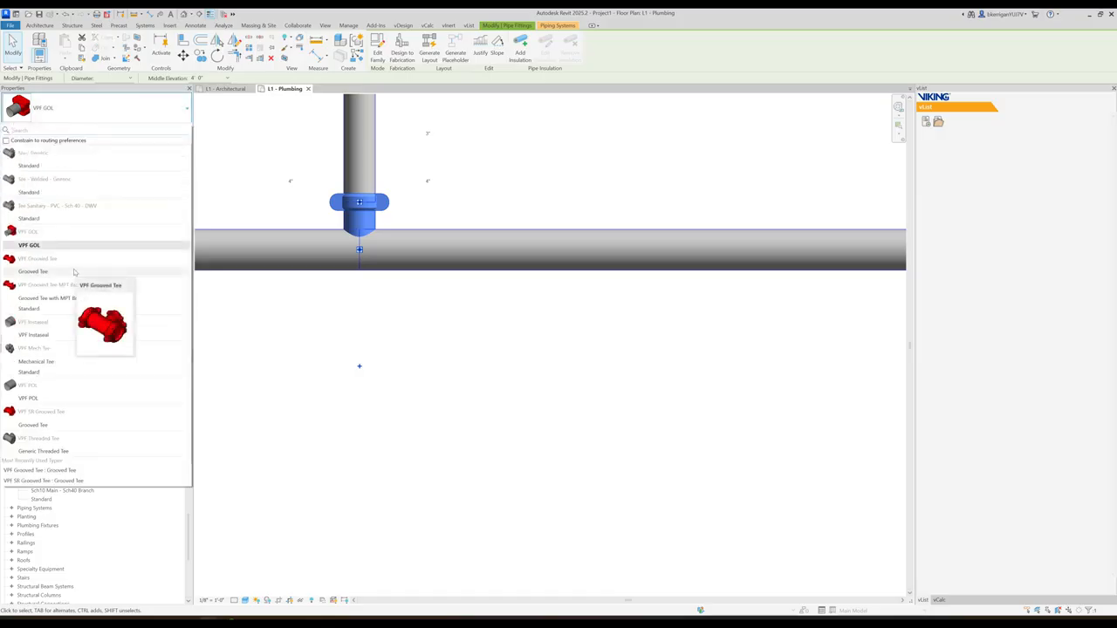
click(67, 273)
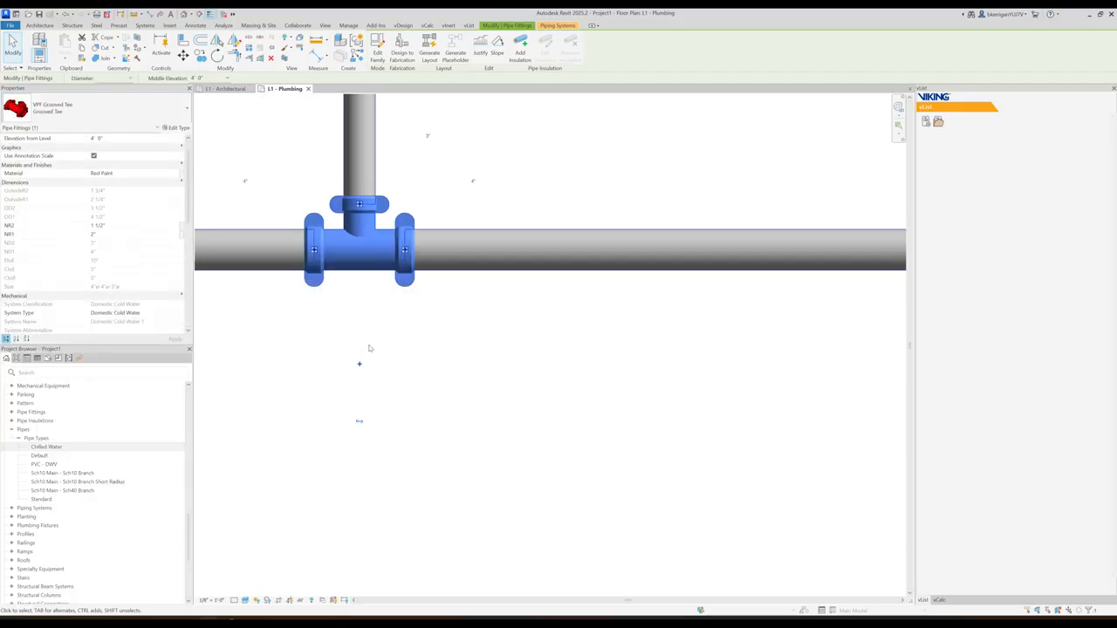
click(491, 349)
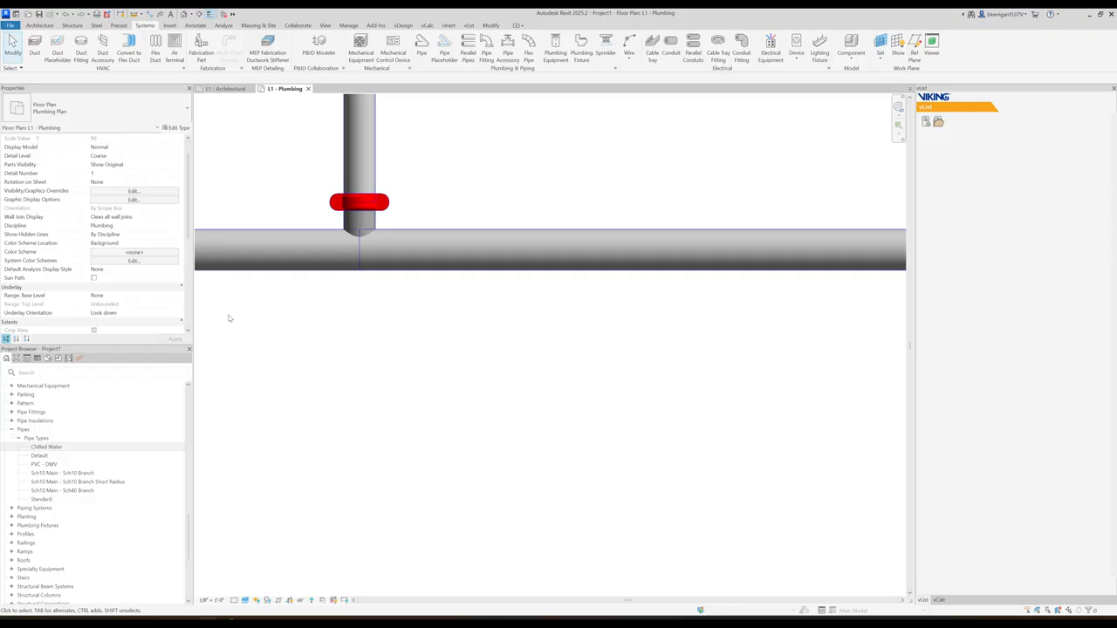
Step: Try reducing the main pipe to the right of the branch outlet to 3" diameter, and dismiss the save reminder without saving
scroll(416, 240, down, 1)
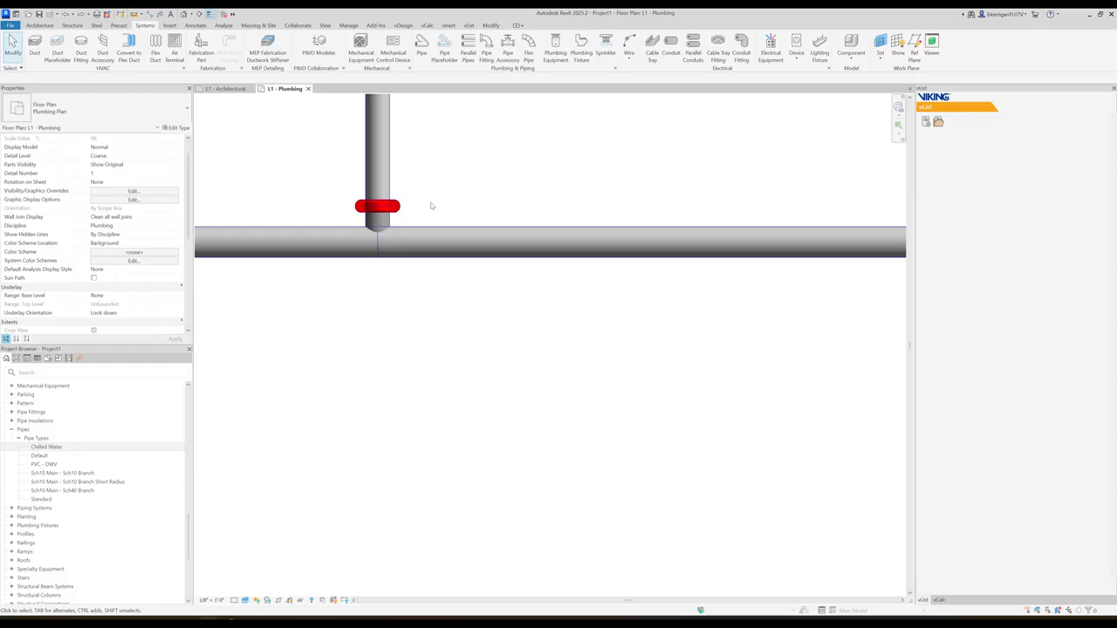
click(441, 250)
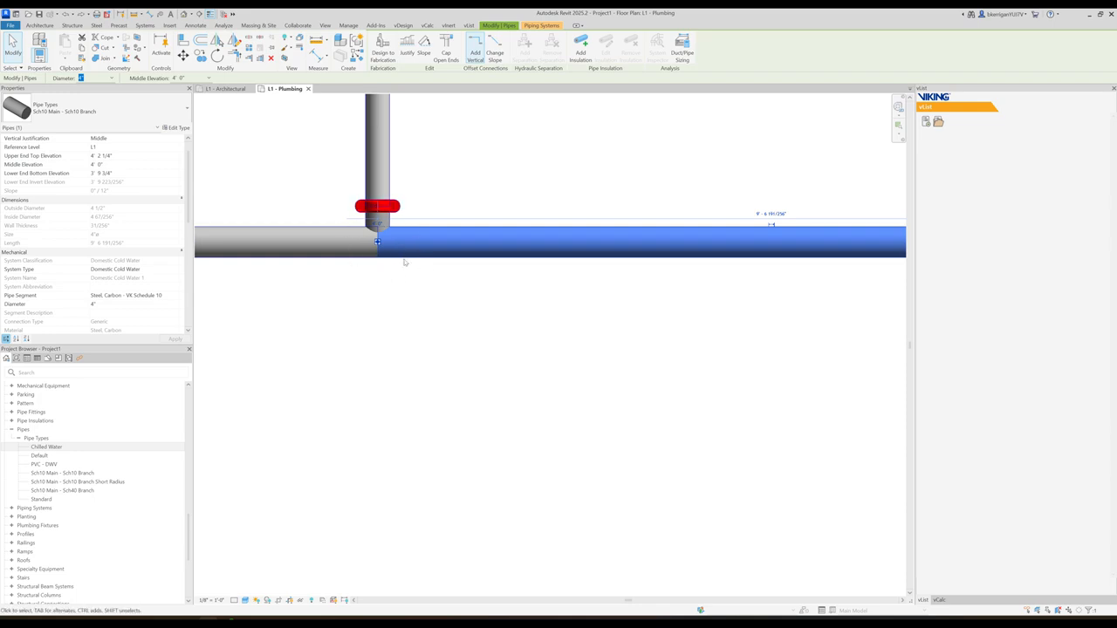
click(110, 78)
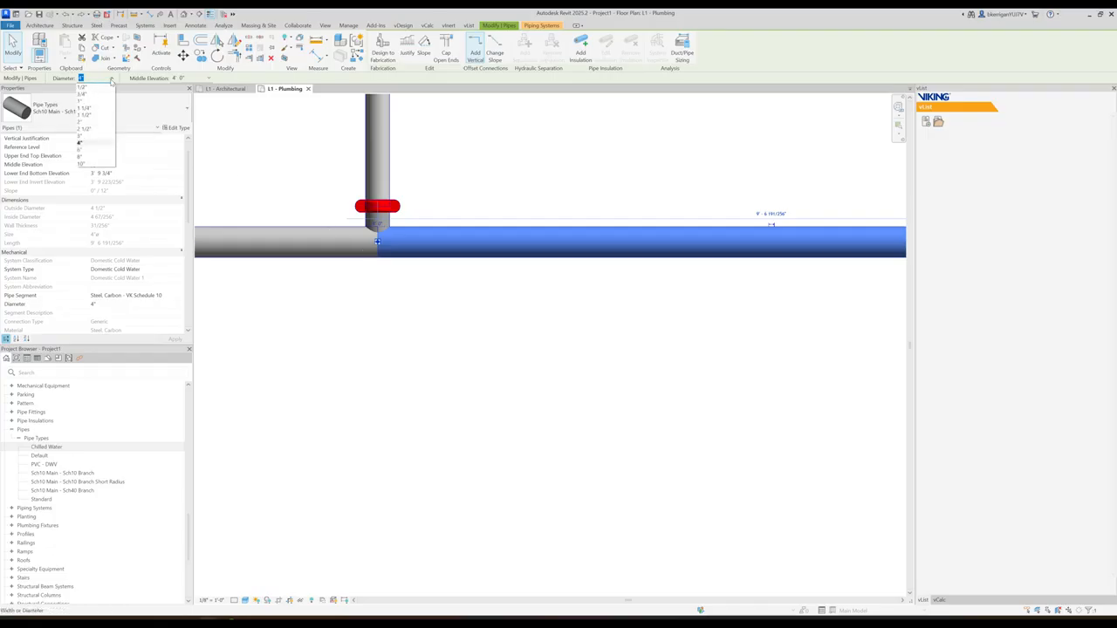
click(87, 136)
click(544, 344)
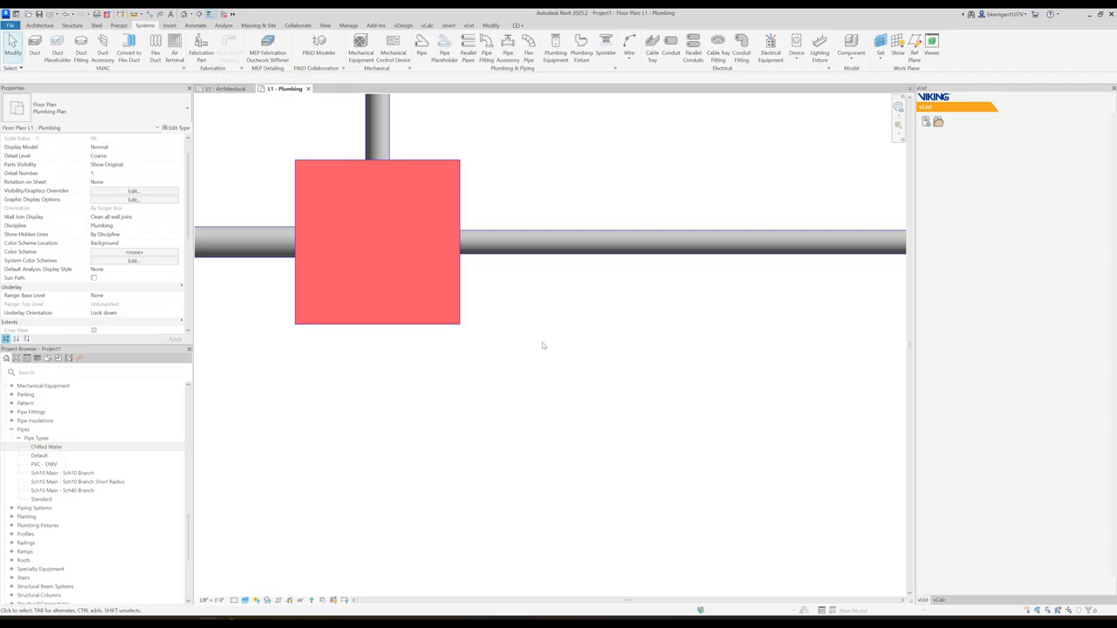
scroll(544, 344, down, 2)
scroll(511, 340, down, 1)
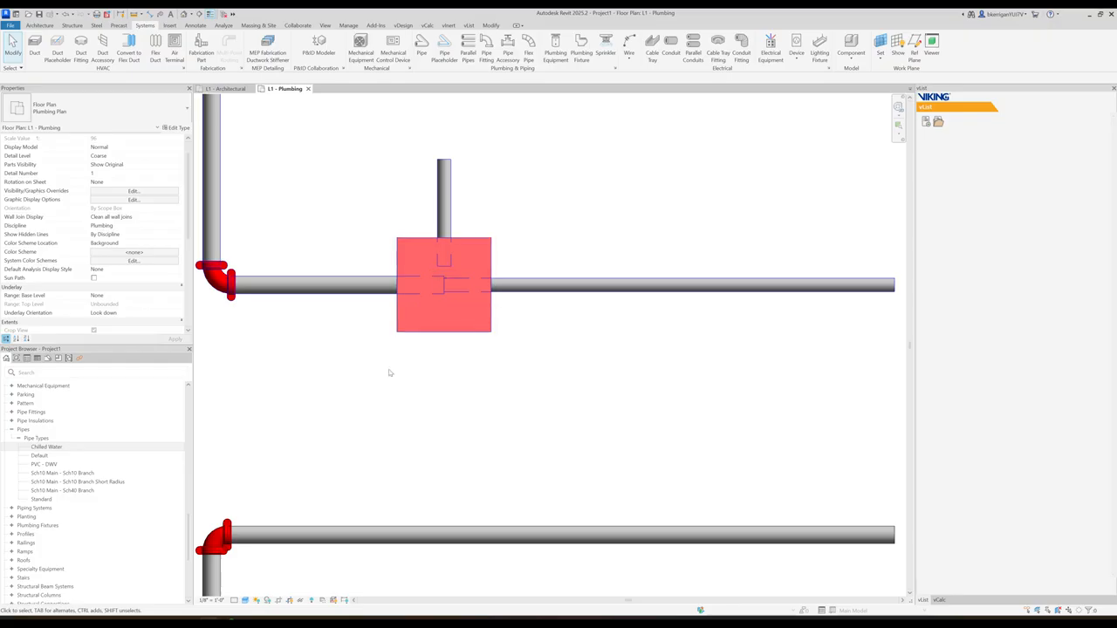
click(493, 357)
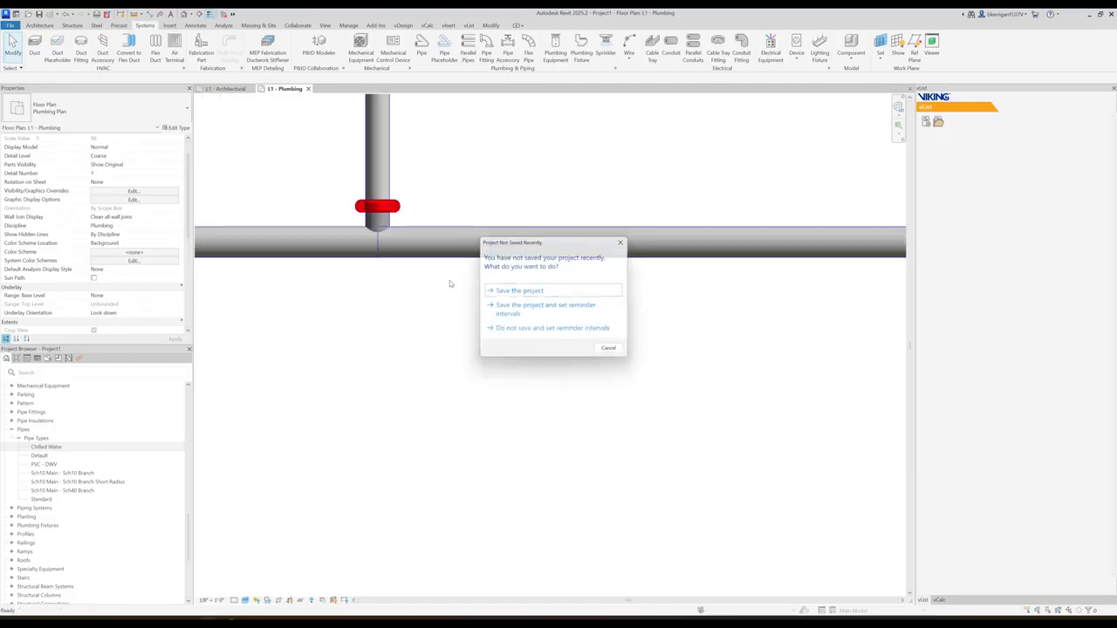
click(611, 349)
Step: Convert the branch outlet fitting to a cross so a matching outlet is added on the opposite side of the main
middle_drag(394, 212, 438, 271)
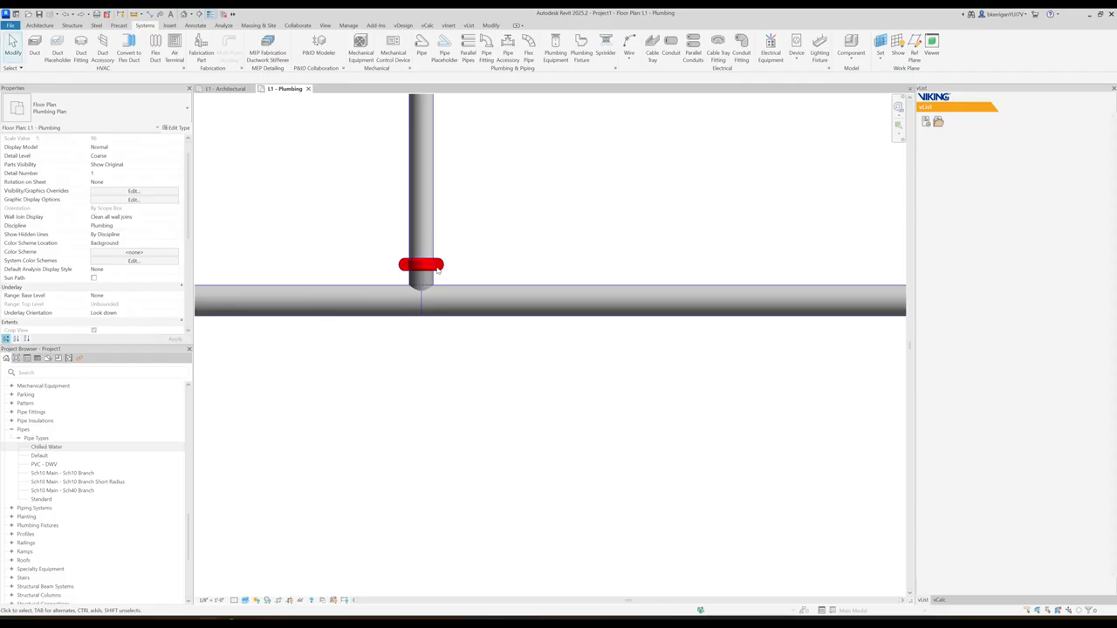
click(438, 265)
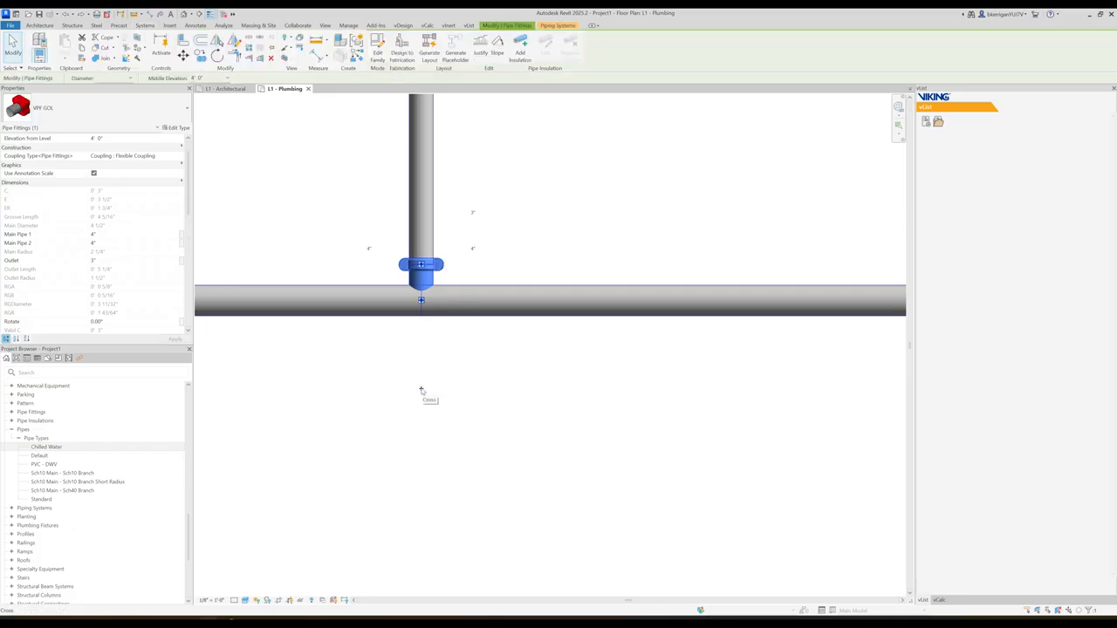
click(422, 391)
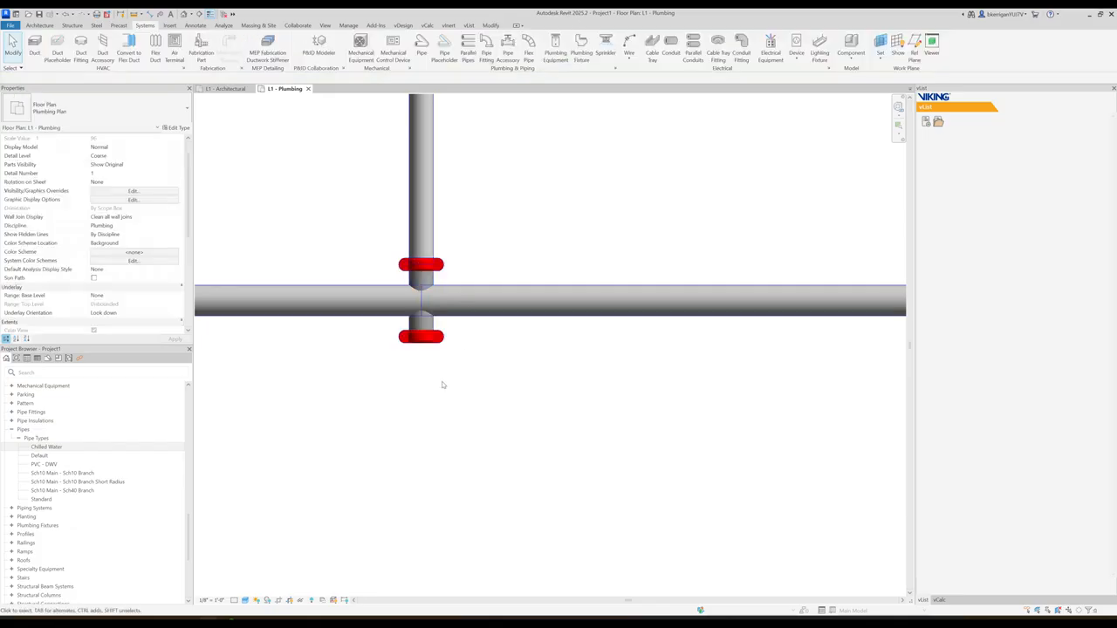
Step: Resize the branch pipe above the 4" main to 1 1/2" diameter and finally to 1 1/4"
middle_drag(462, 377, 446, 349)
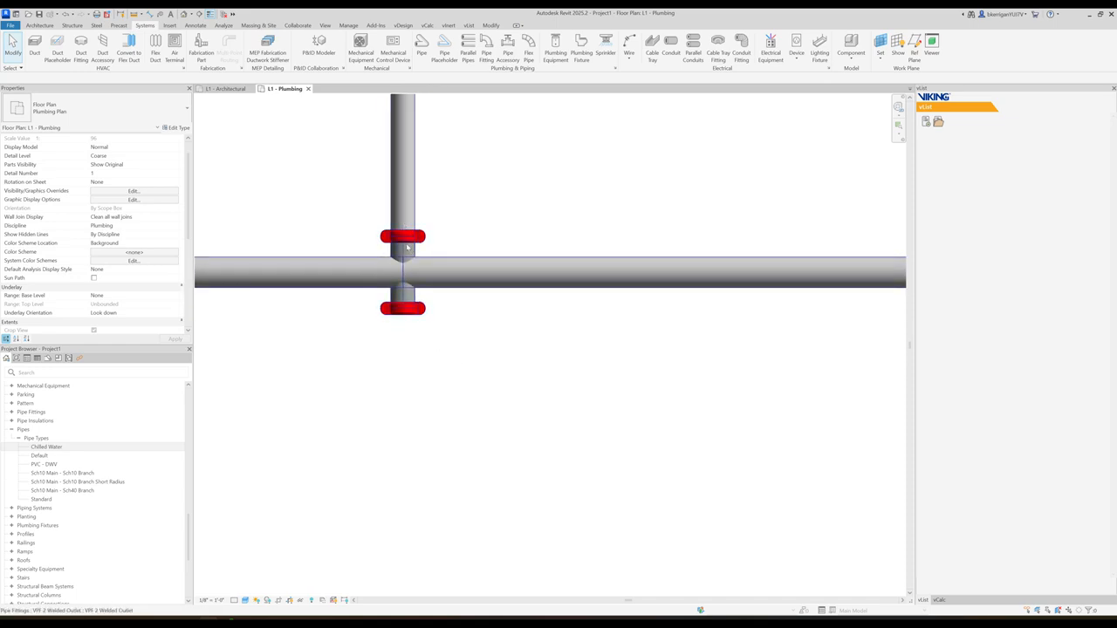
click(415, 195)
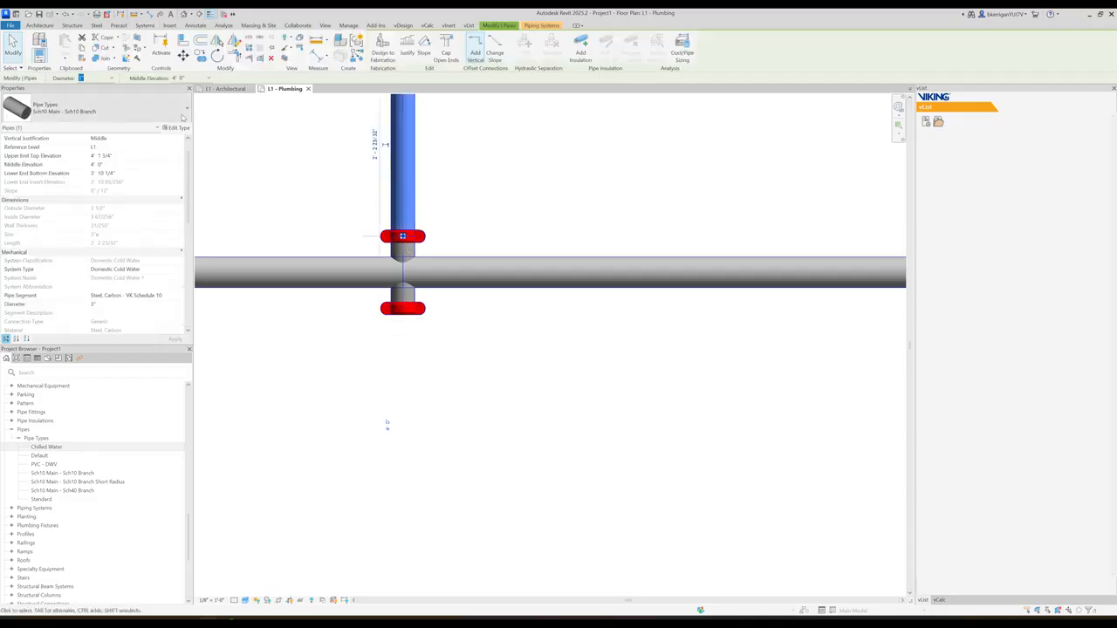
click(112, 80)
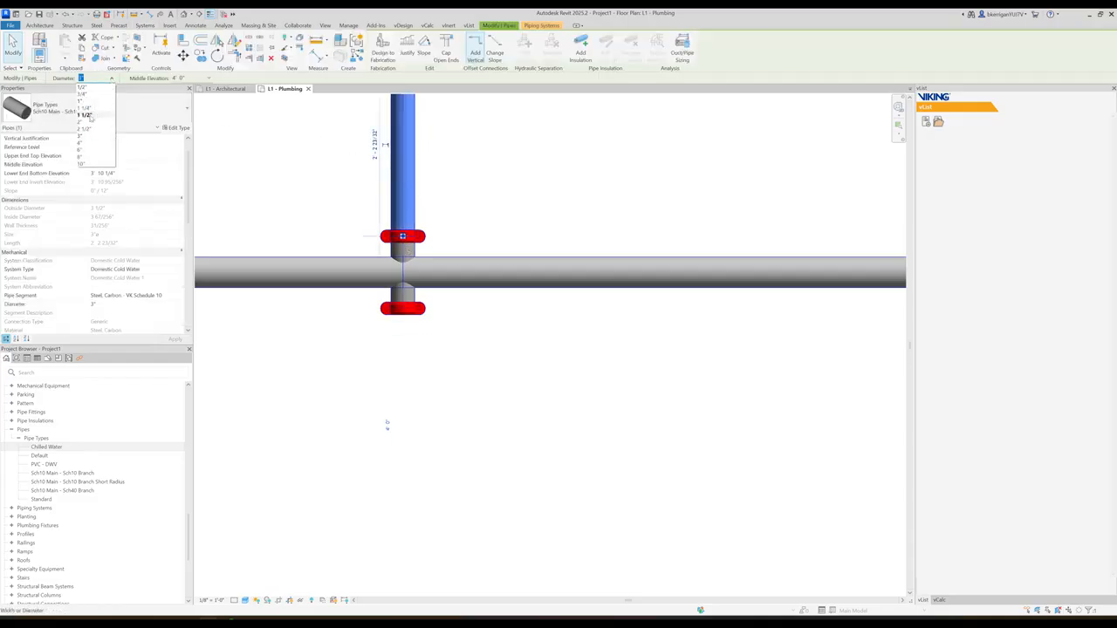
click(88, 114)
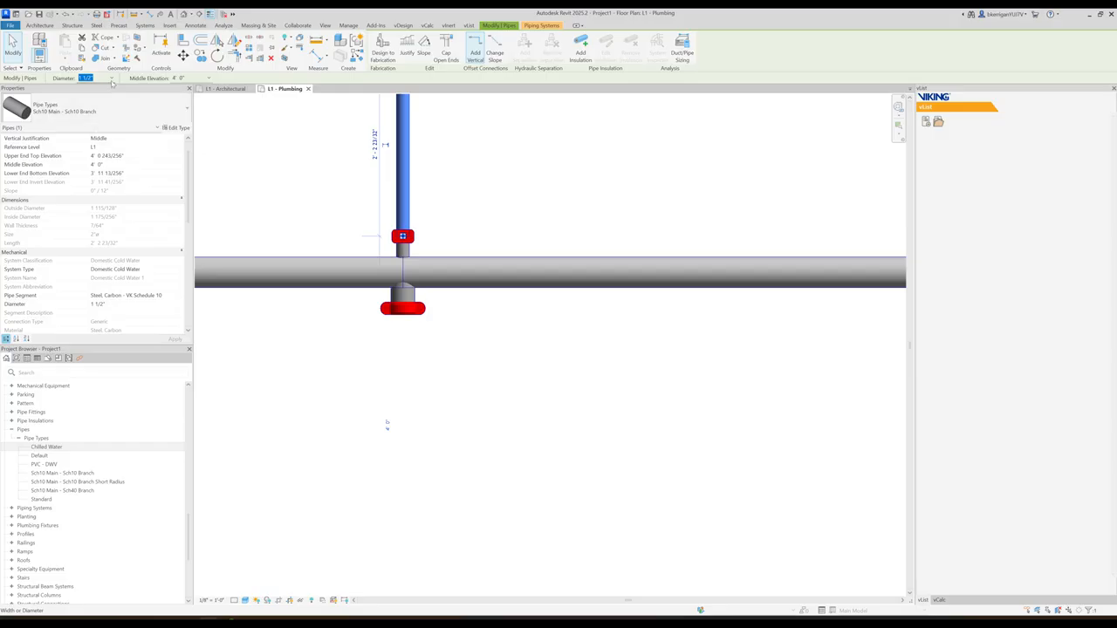
click(100, 79)
click(97, 112)
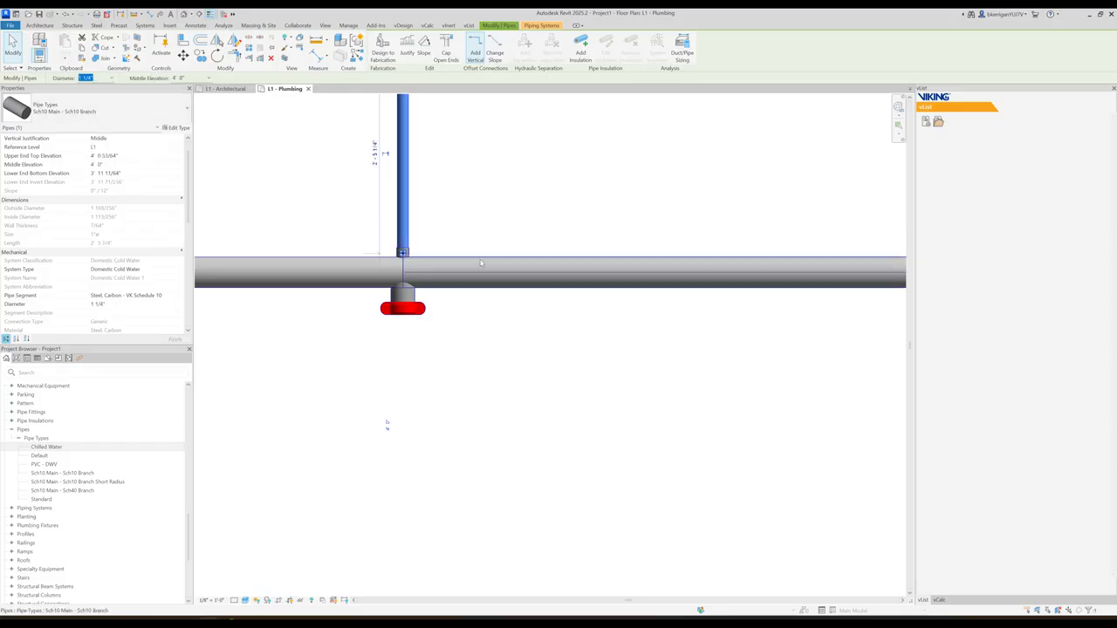
scroll(401, 251, up, 2)
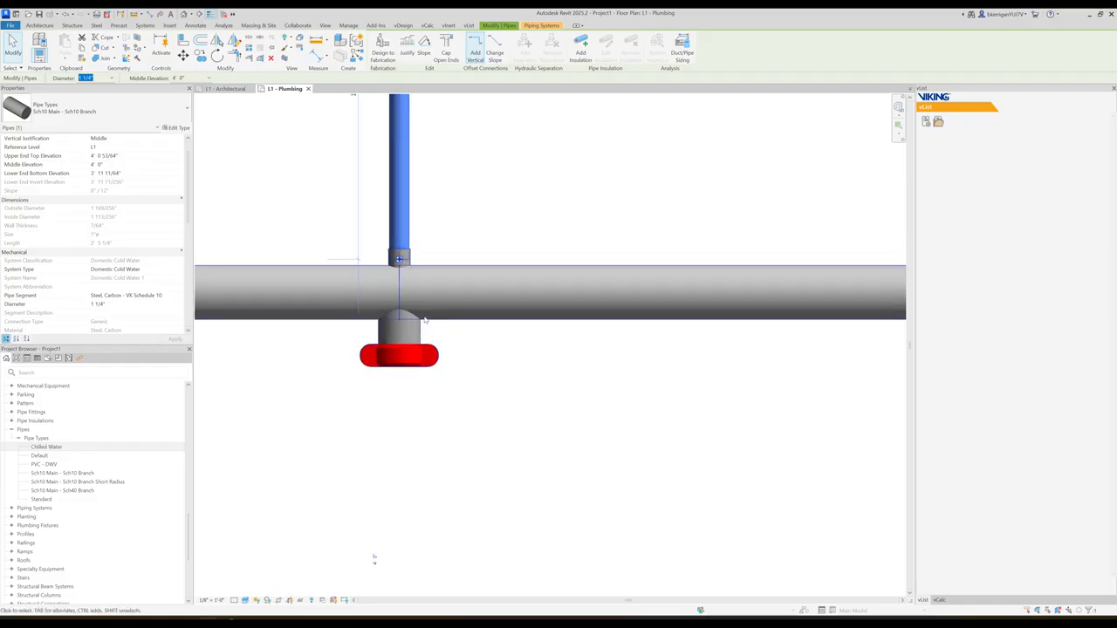
key(Escape)
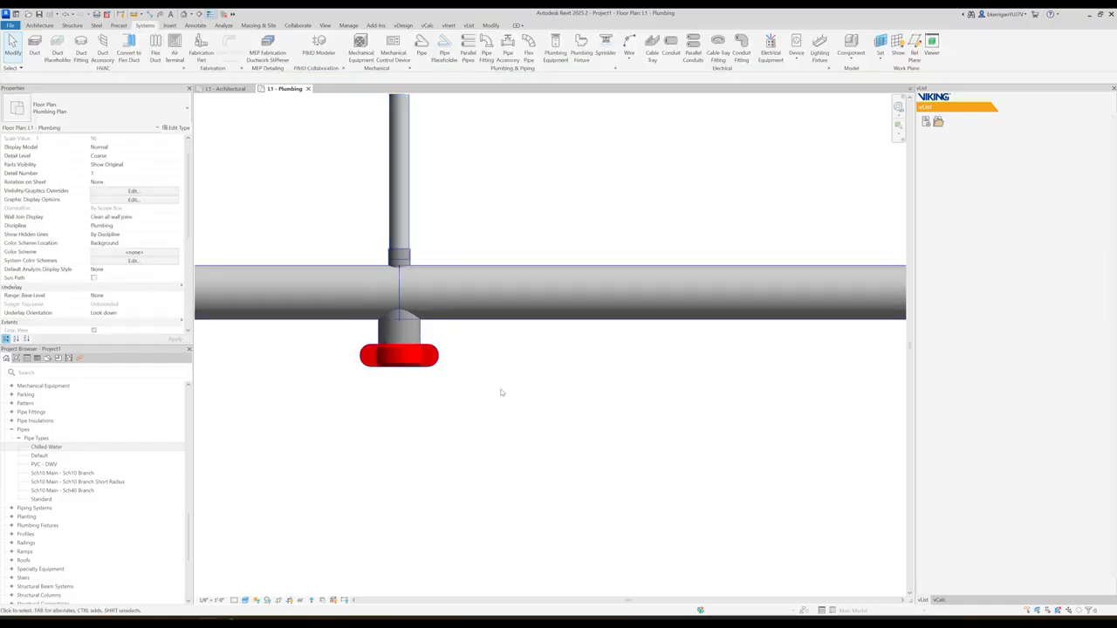
Step: Enable Outlet B Use Override with the POL option on the welded outlet fitting and set its lower outlet diameter to 2"
click(430, 366)
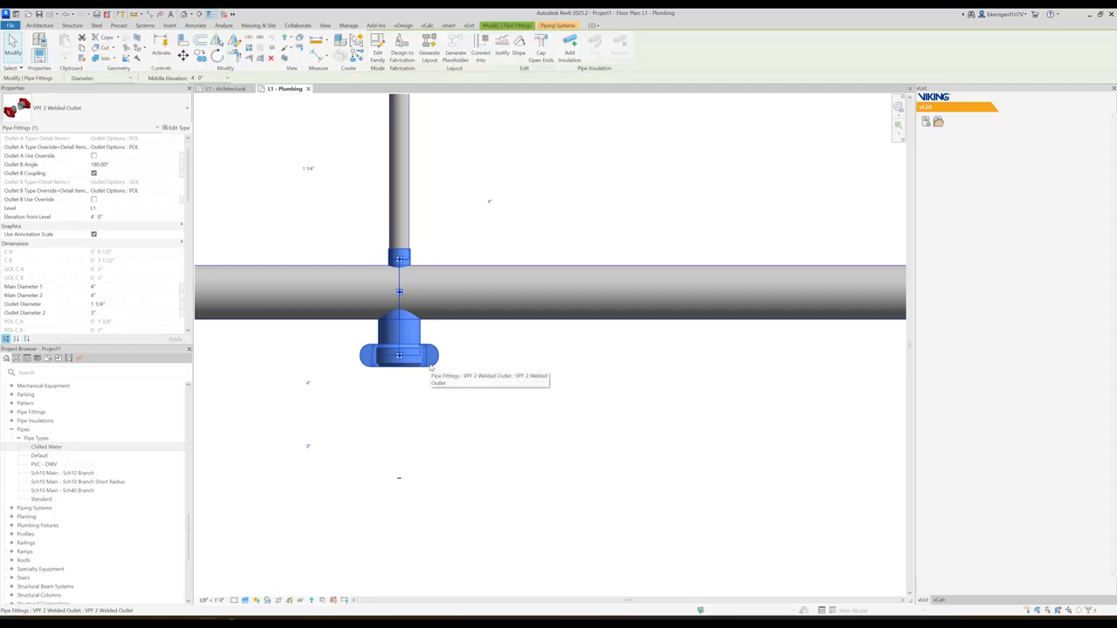
scroll(123, 225, up, 1)
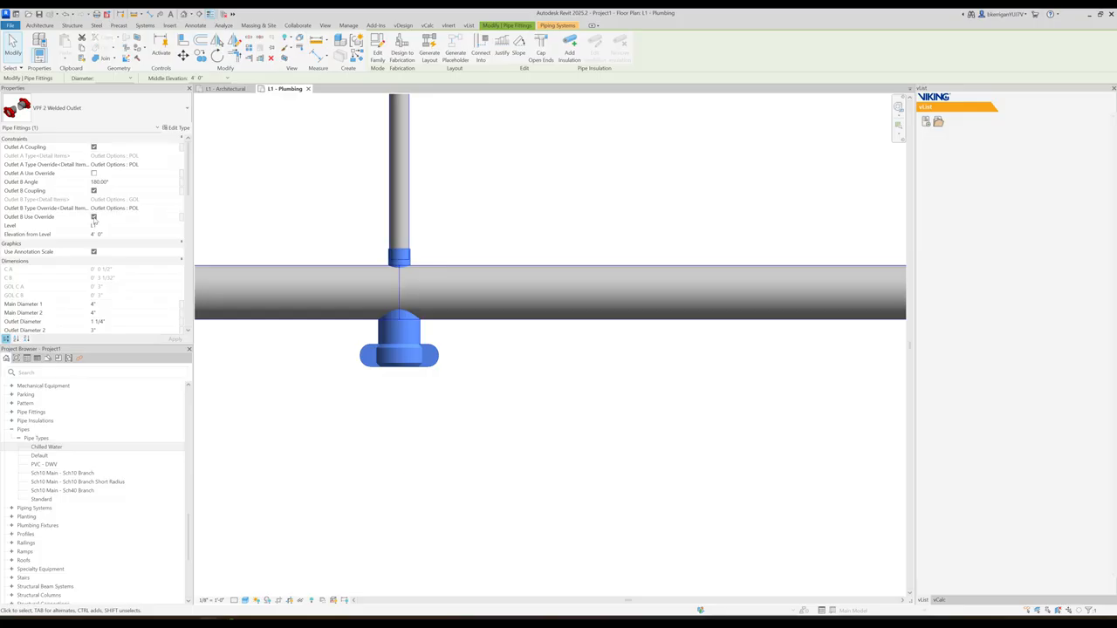
click(93, 217)
click(174, 339)
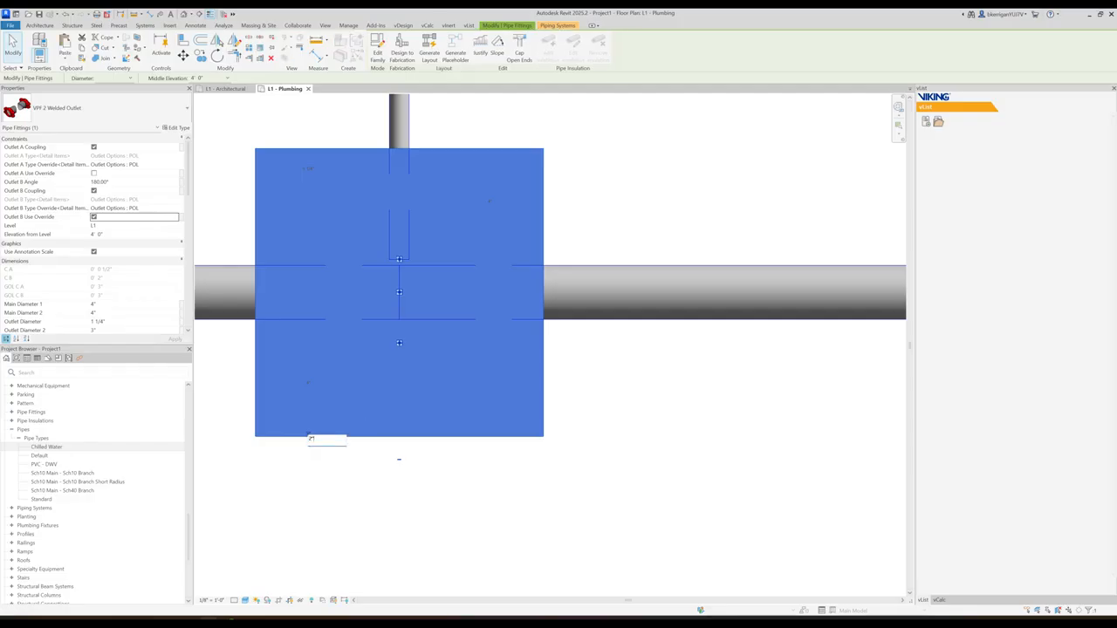
click(311, 438)
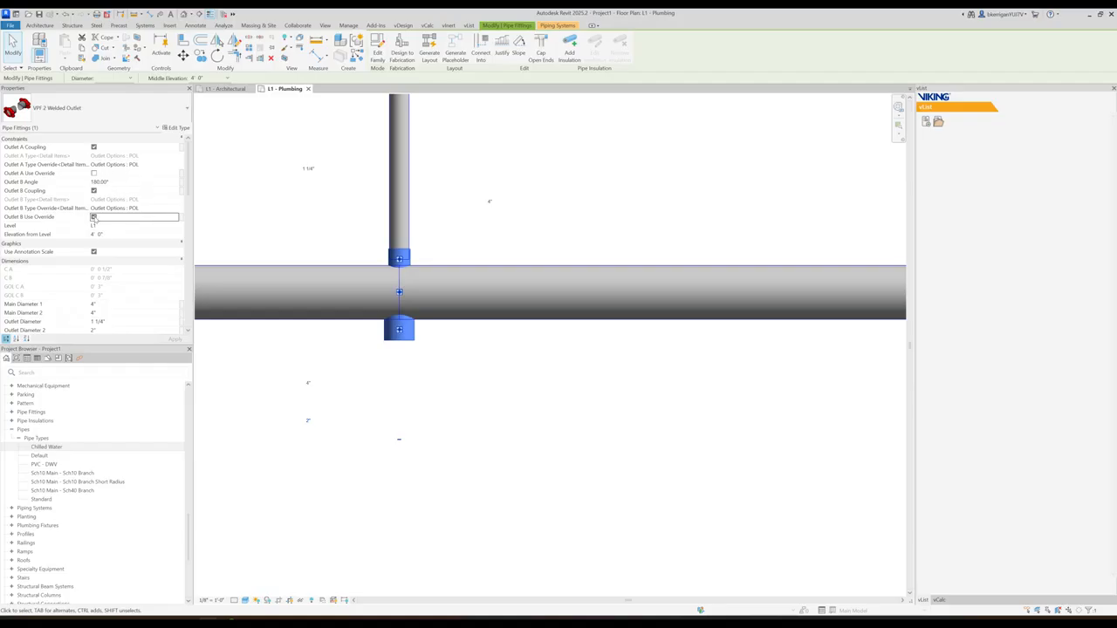
scroll(349, 390, down, 3)
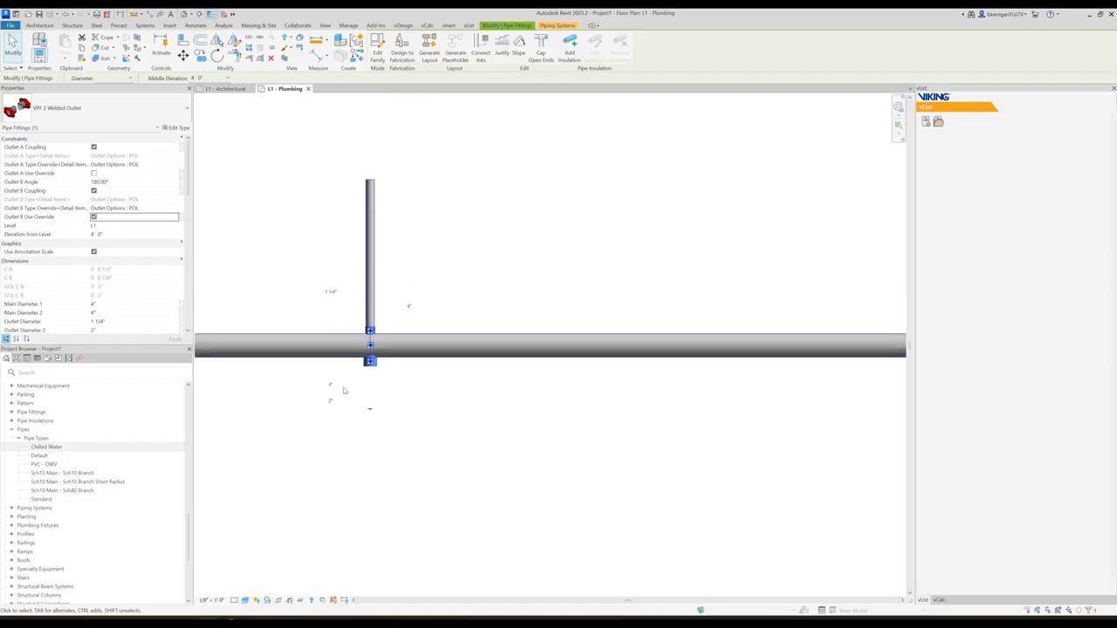
scroll(344, 391, down, 1)
click(387, 397)
Step: Bring both pipe runs into view and open the Viking Pipe Manager to review the user and Viking pipe types
scroll(393, 394, down, 1)
middle_drag(393, 393, 459, 319)
scroll(458, 320, down, 1)
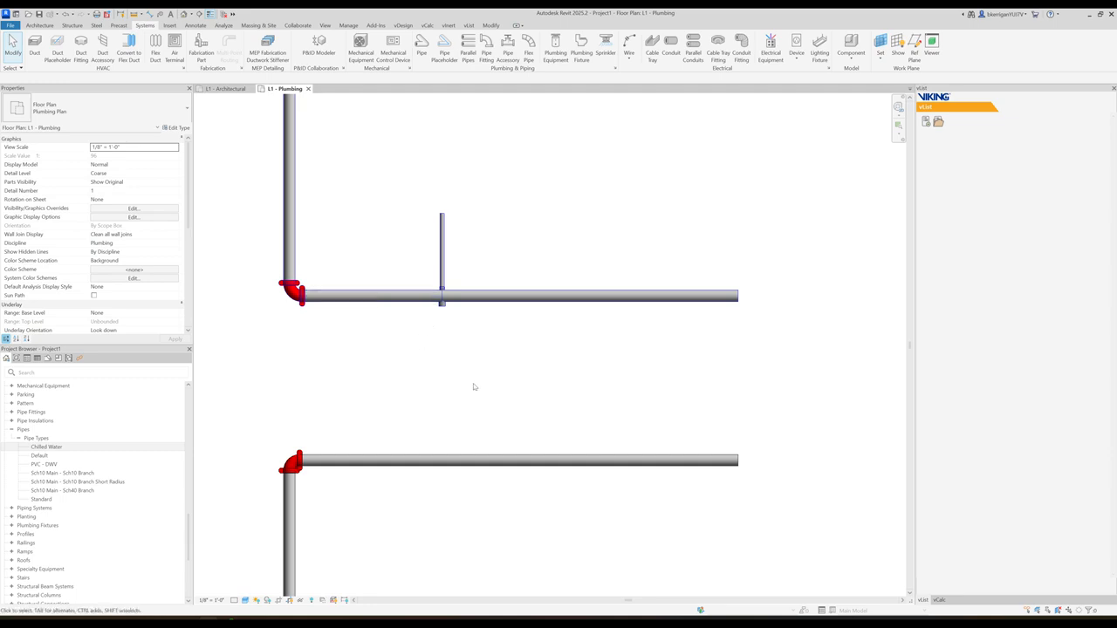
scroll(469, 387, down, 1)
middle_drag(466, 372, 416, 357)
scroll(416, 357, down, 1)
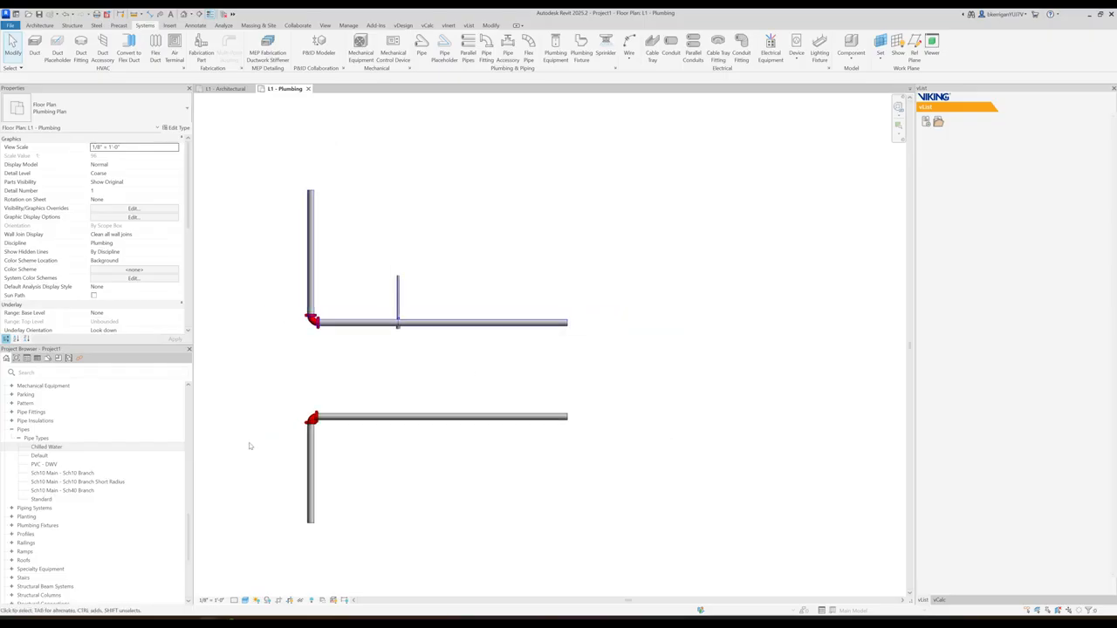
click(402, 25)
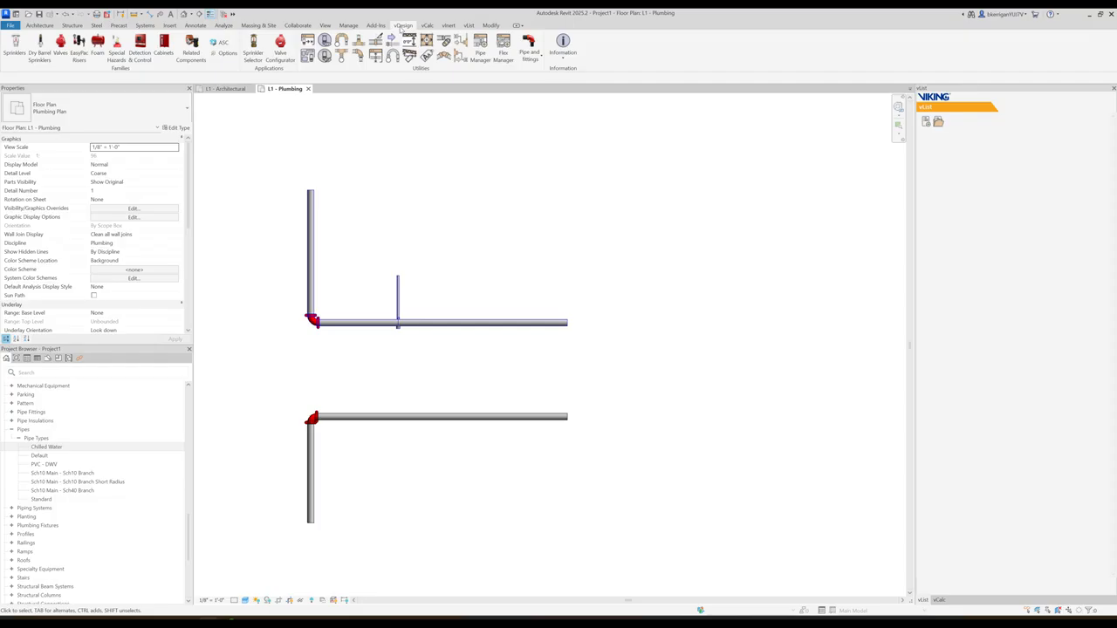
click(479, 44)
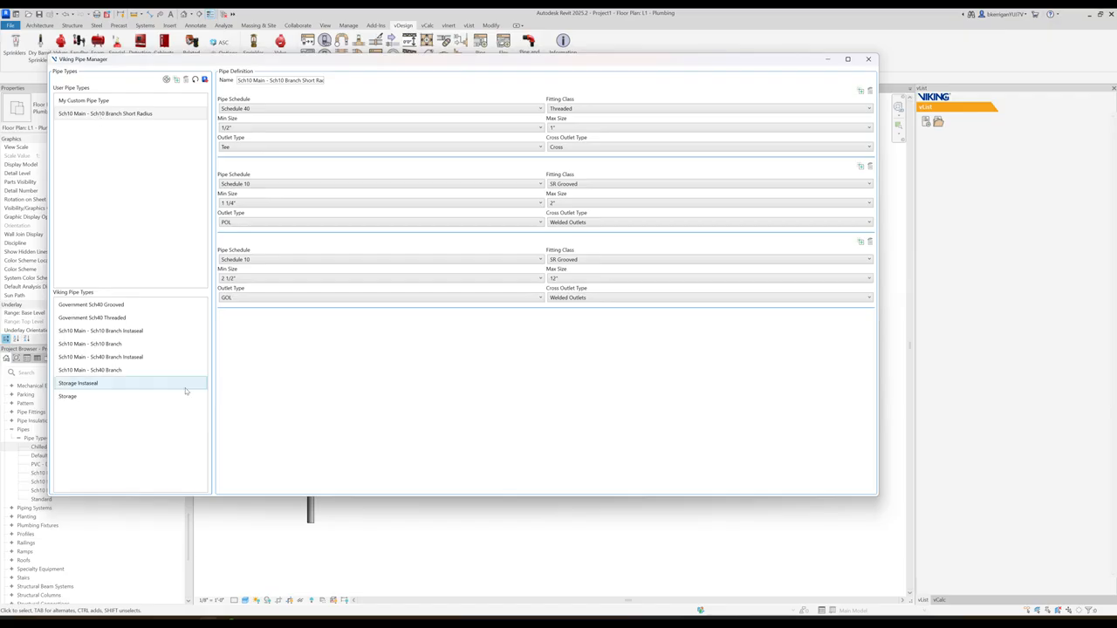
Step: Switch to File Explorer, inspect the .vpipe files in the user's folder under ProgramData\Viking\config\pipes with a wider Name column, and return to the Pipe Manager
mouse_move(150, 623)
click(182, 586)
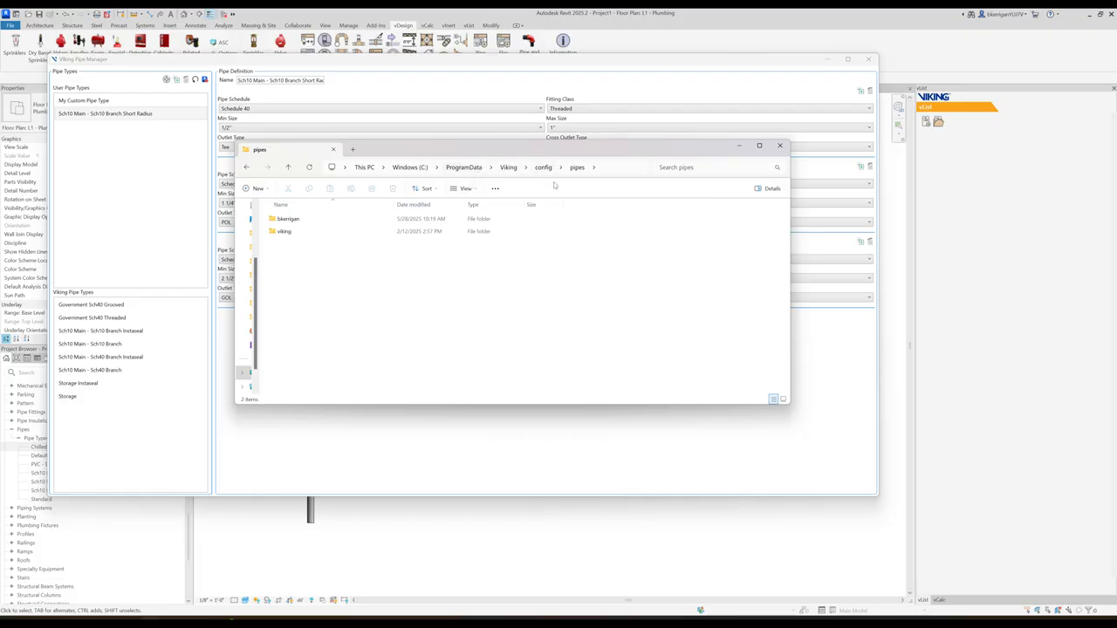
click(294, 221)
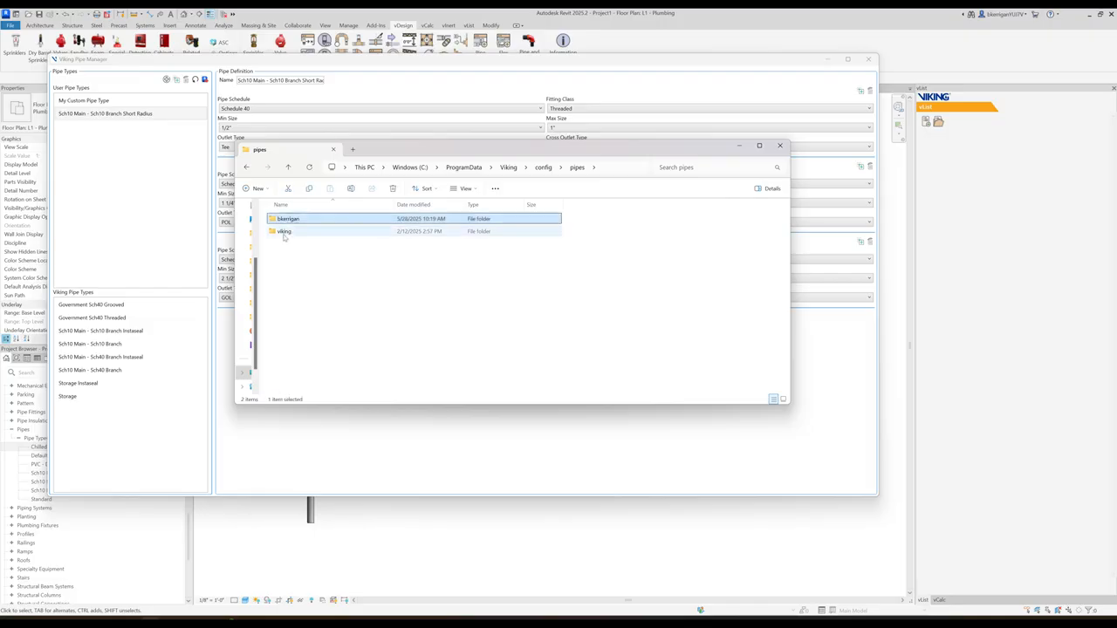
double_click(284, 220)
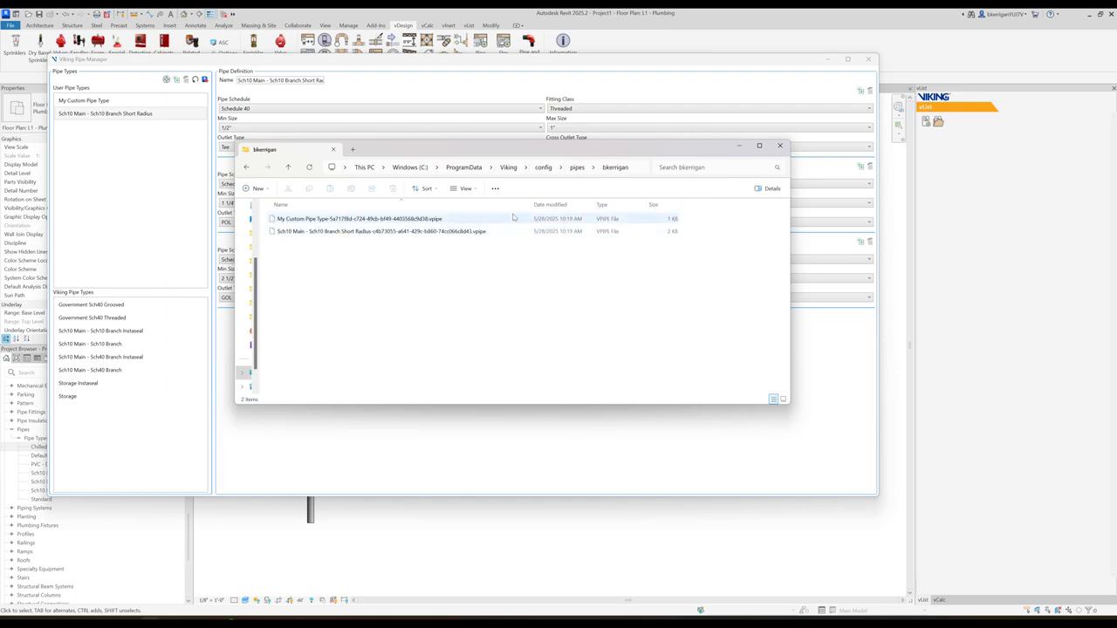
drag(531, 206, 557, 207)
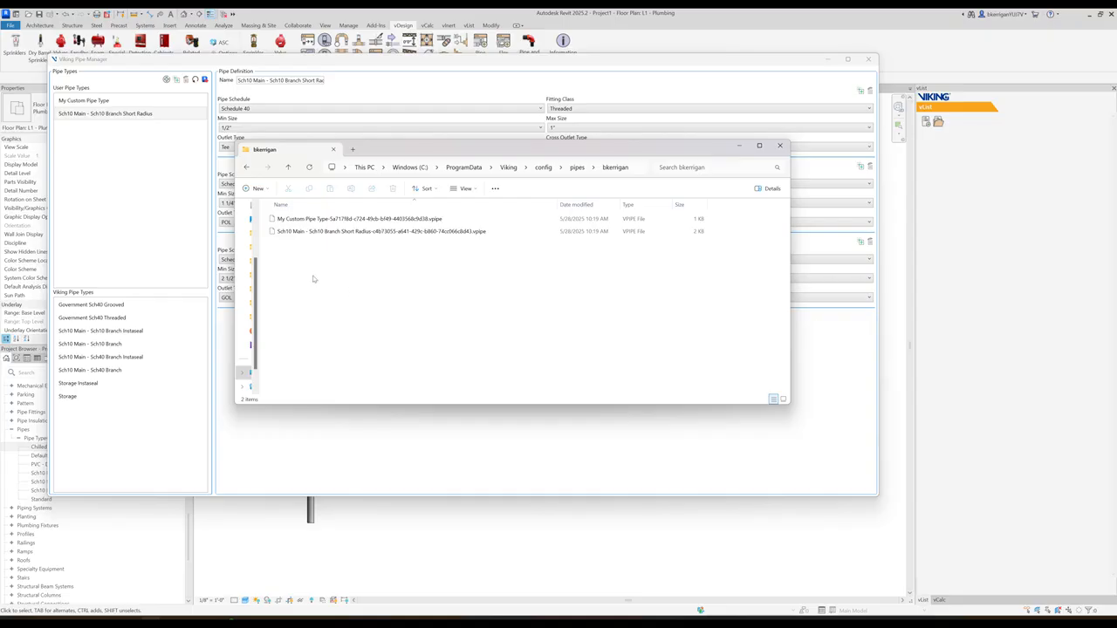
click(349, 441)
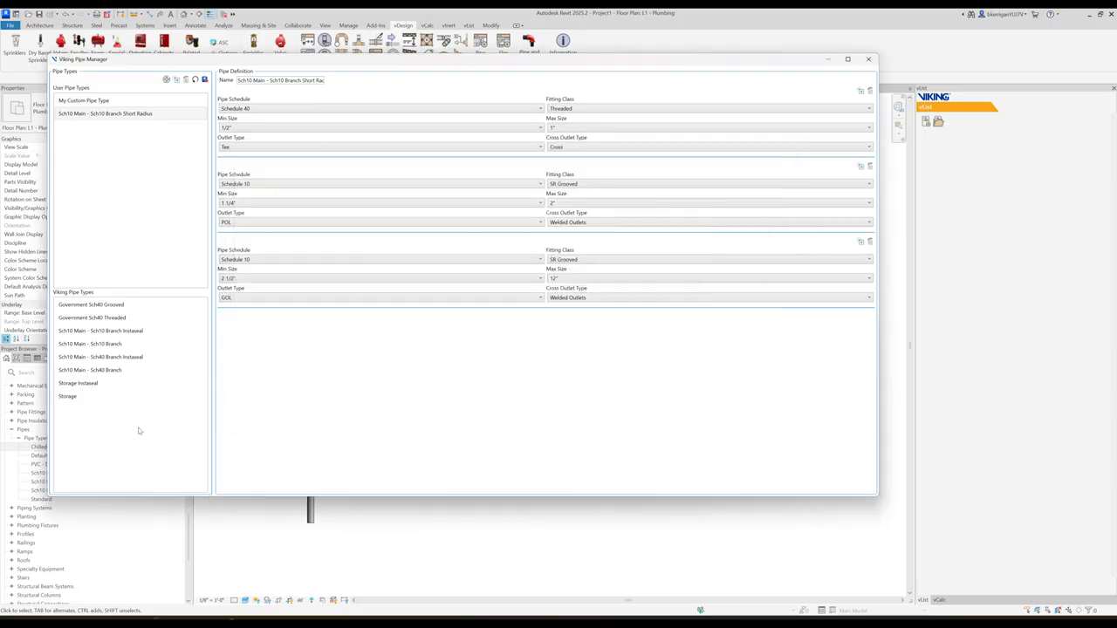